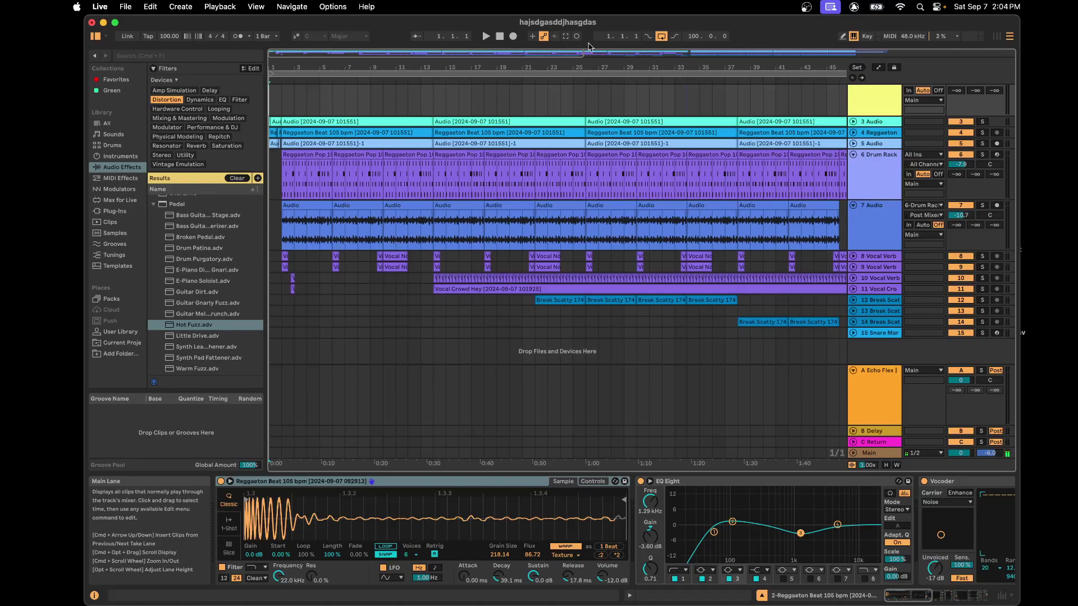
Record a MIDI take on the ARP 2600 V3 track from bar 1 to about bar 87, then stop the transport
left_click(513, 36)
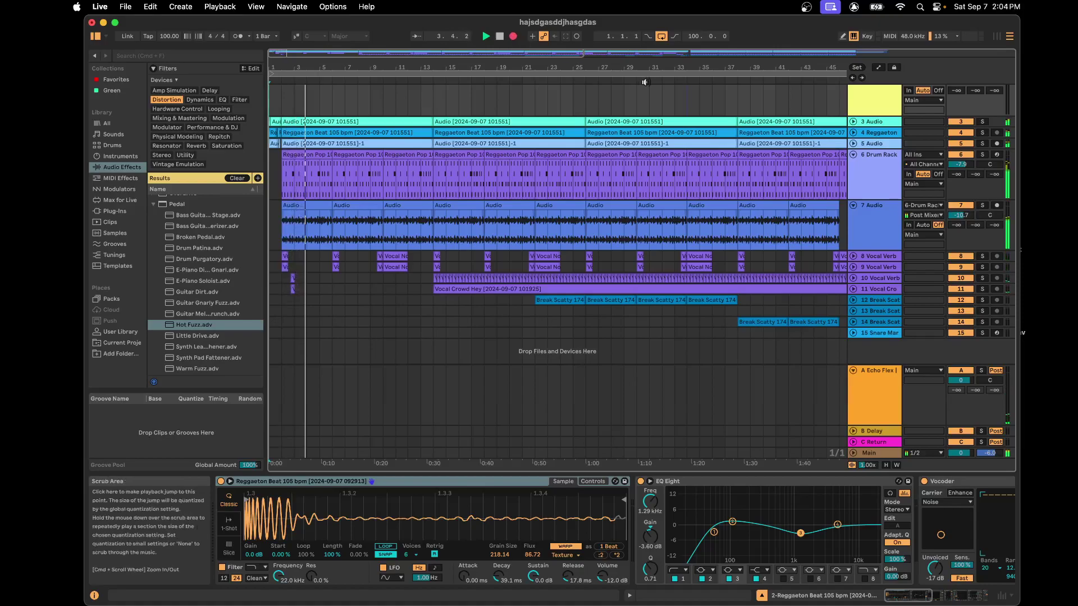
scroll(636, 181, "up", 3)
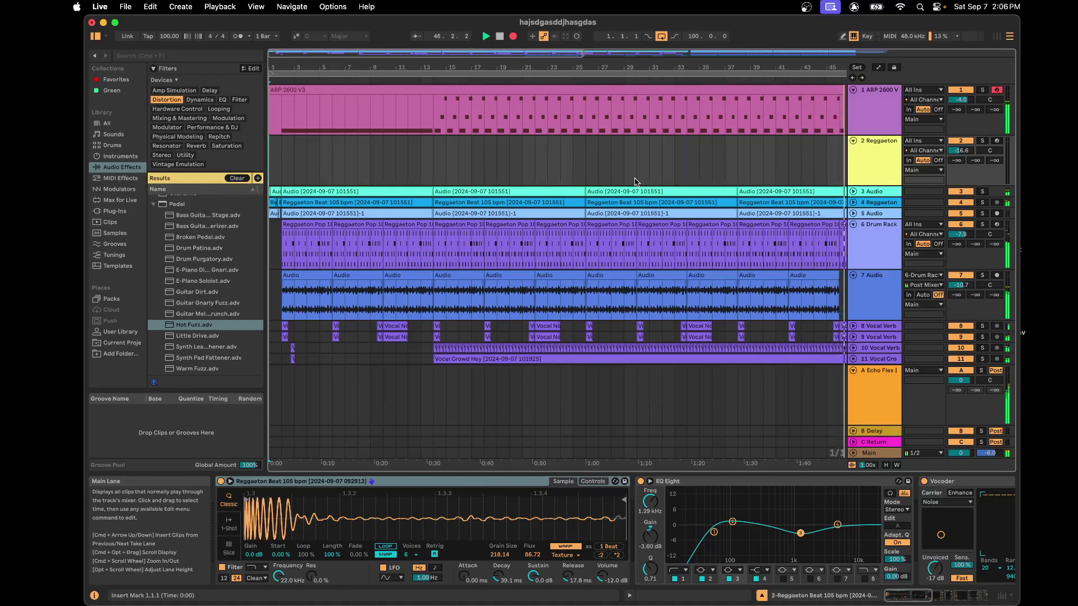
scroll(635, 182, "down", 5)
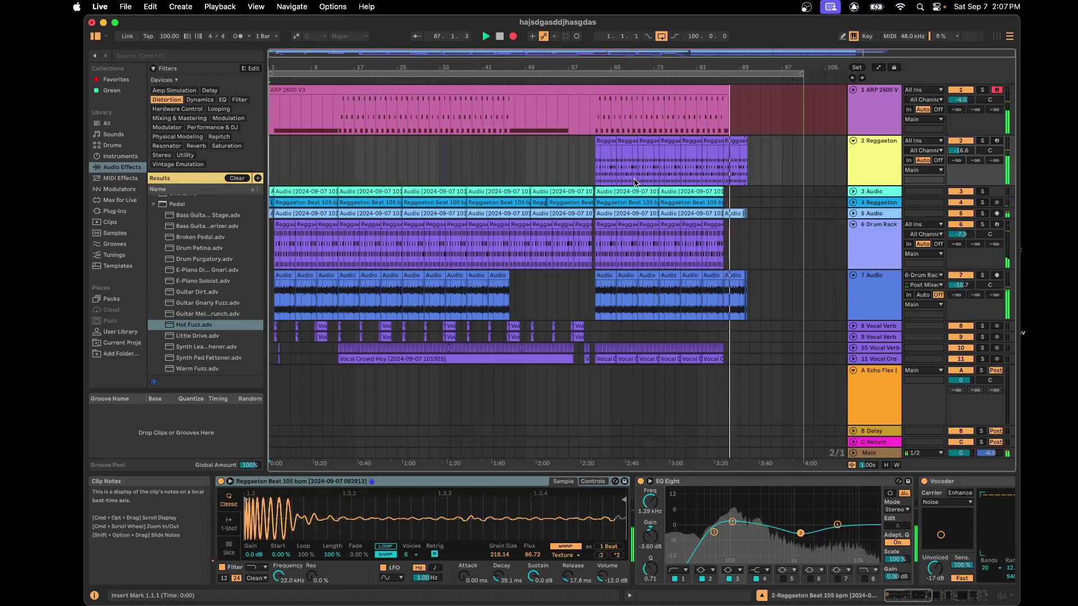
key("space")
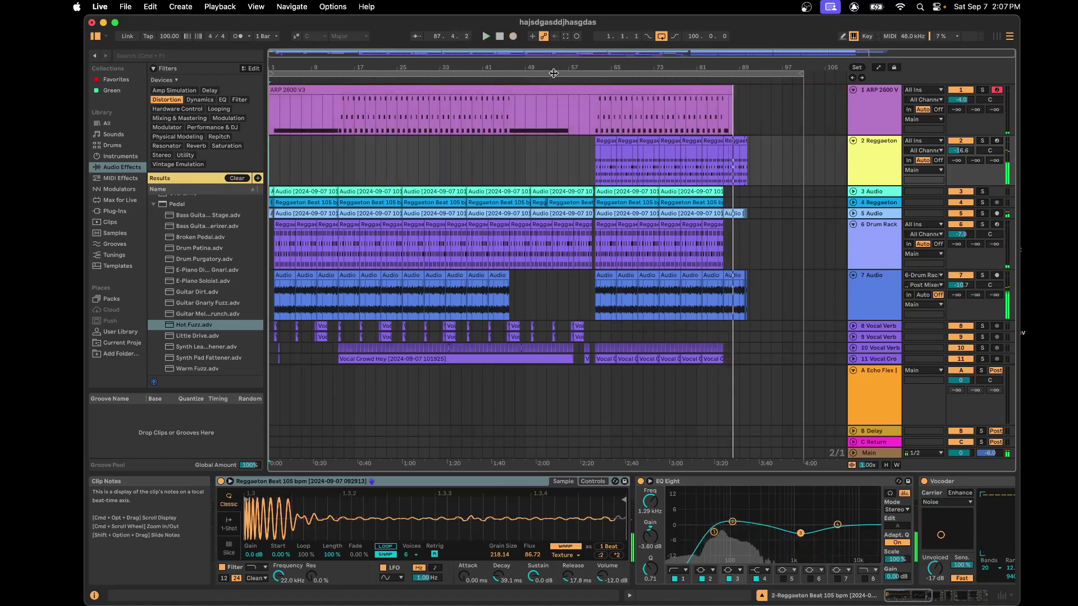
Open the ARP 2600 V3 clip for note editing and delete the long C1 note starting at about bar 46
scroll(513, 120, "up", 5)
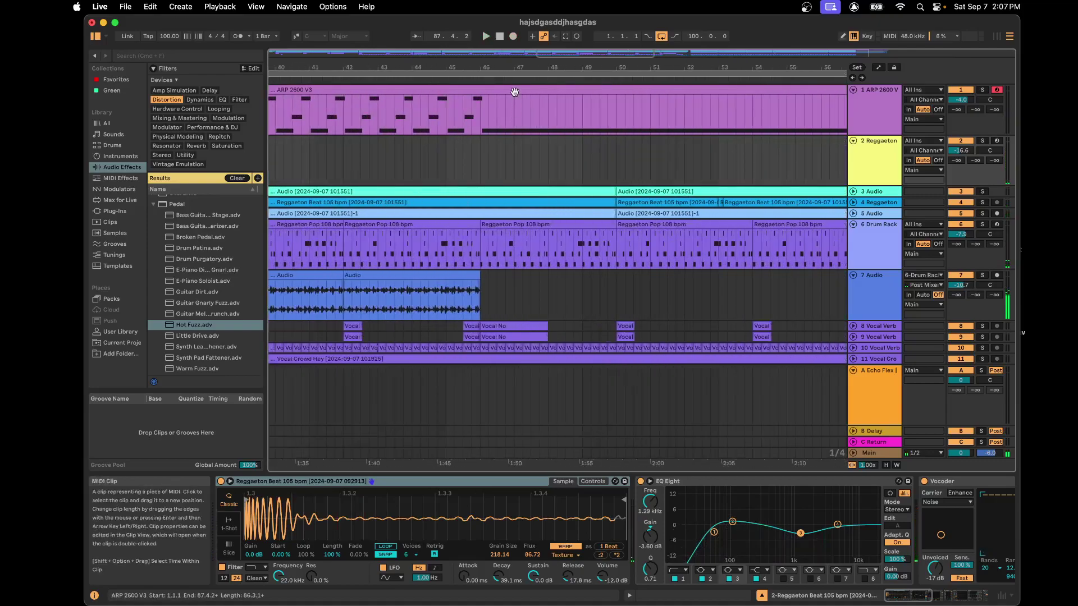
double_click(514, 92)
left_click(746, 444)
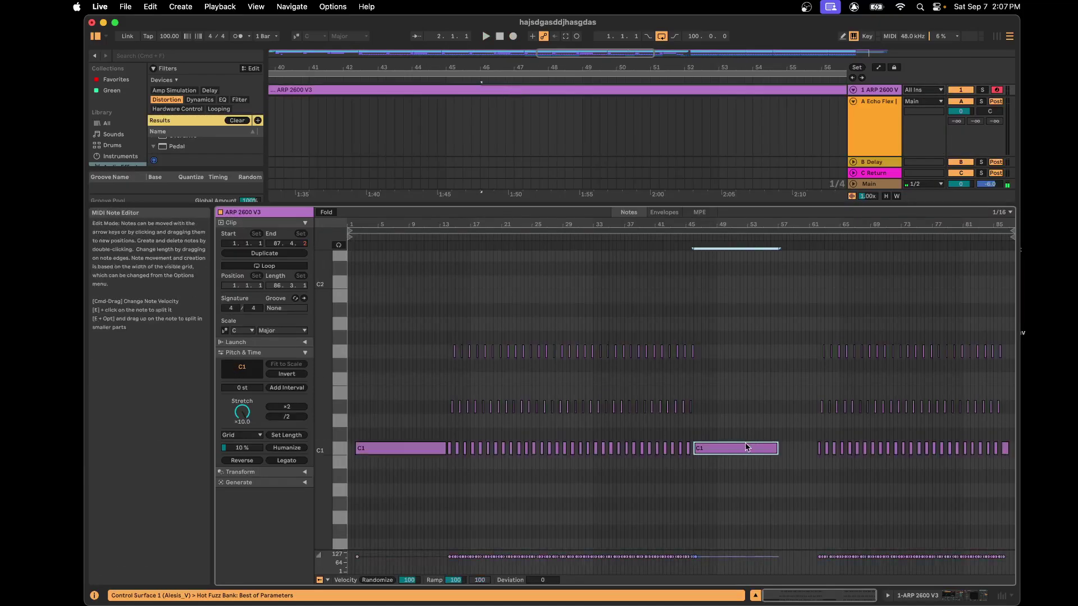
key("Delete")
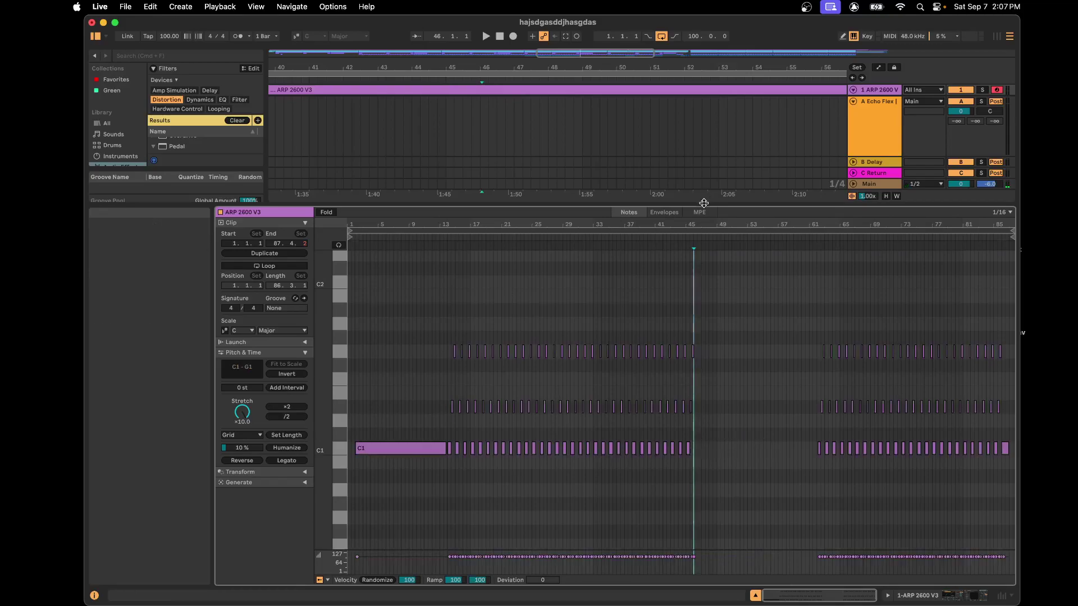
Enlarge the arrangement area, delete the final C1 note near bar 86 of the ARP 2600 V3 clip, and save the set
left_click_drag(703, 203, 700, 281)
scroll(653, 170, "down", 5)
scroll(654, 171, "right", 5)
left_click(688, 90)
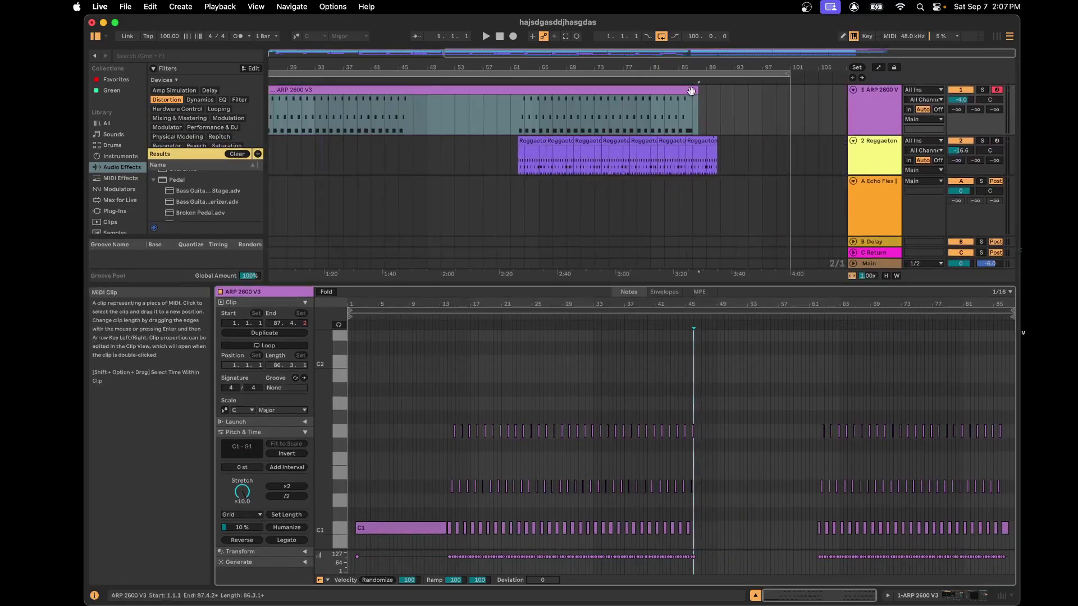
left_click(691, 91)
scroll(893, 459, "up", 1)
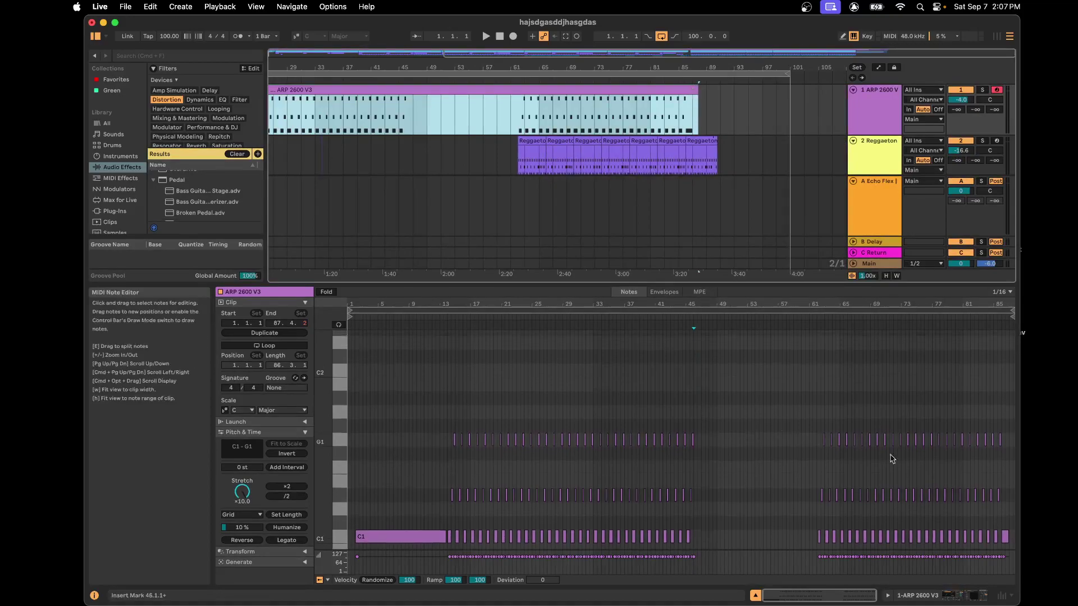
left_click(1005, 537)
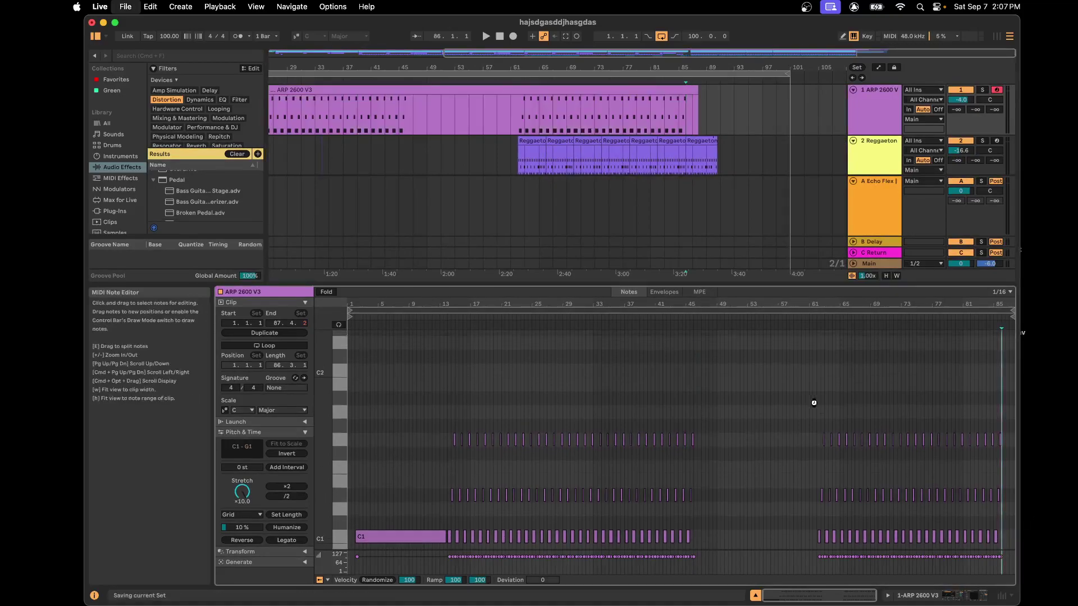
Add the Classical Compression preset from the Dynamics audio effects after Hot Fuzz on the ARP 2600 V3 track
left_click(663, 86)
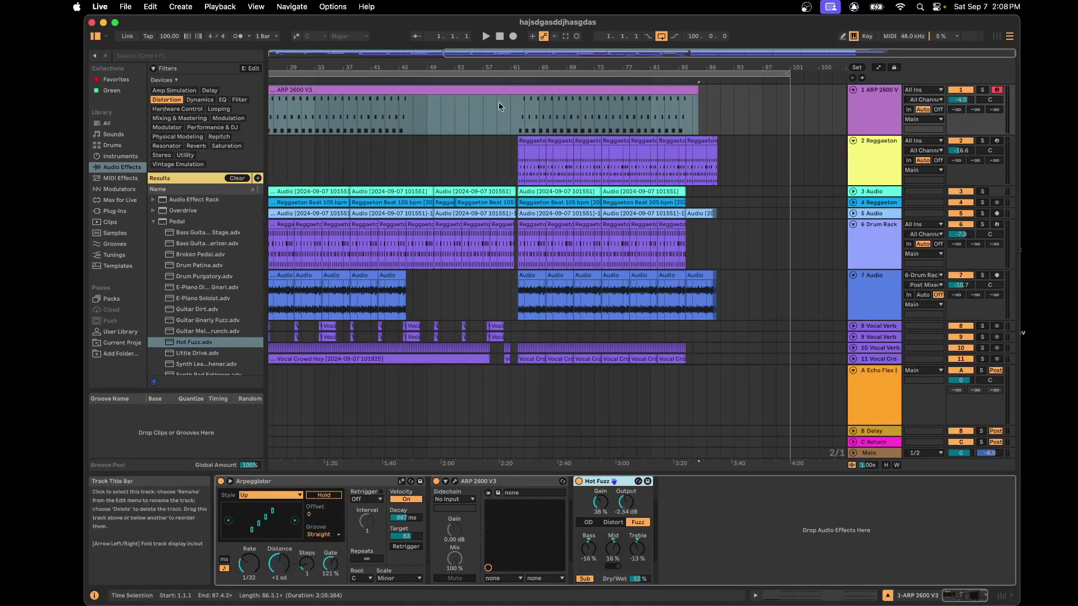
left_click(203, 100)
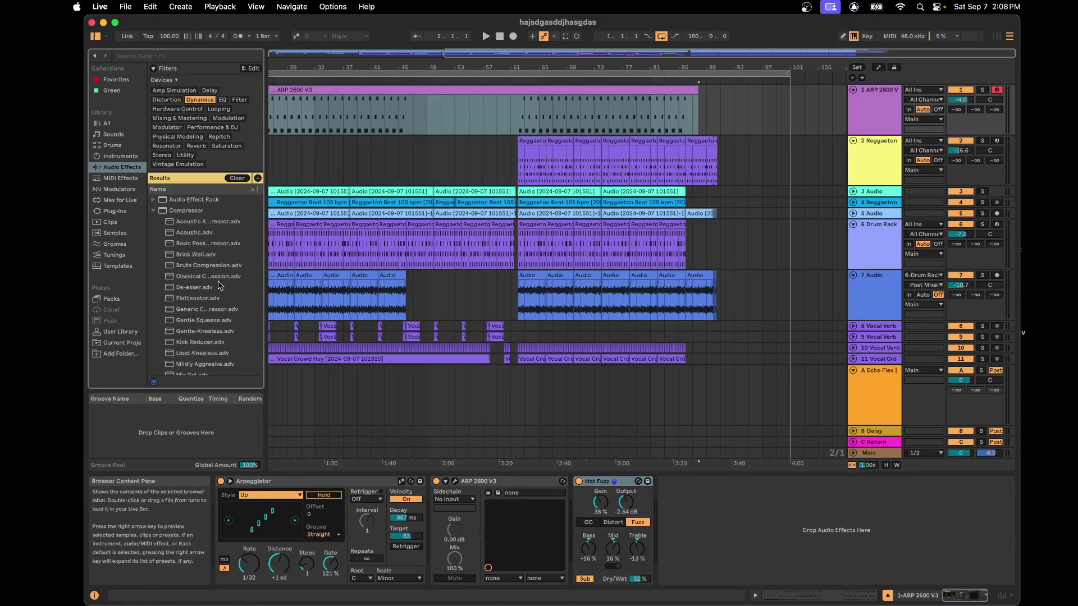
left_click(183, 278)
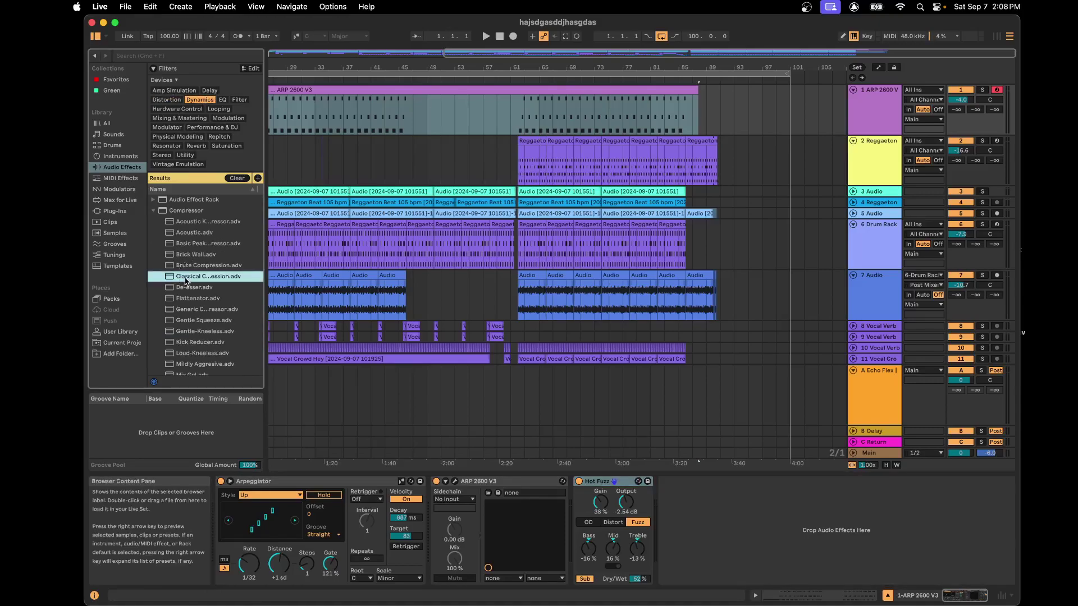
left_click_drag(411, 383, 705, 530)
Sidechain the compressor from the 2-Reggaeton Beat track, with ratio inf:1, attack 0.02 ms, release 11.8 ms and sidechain gain about 13 dB
left_click(674, 482)
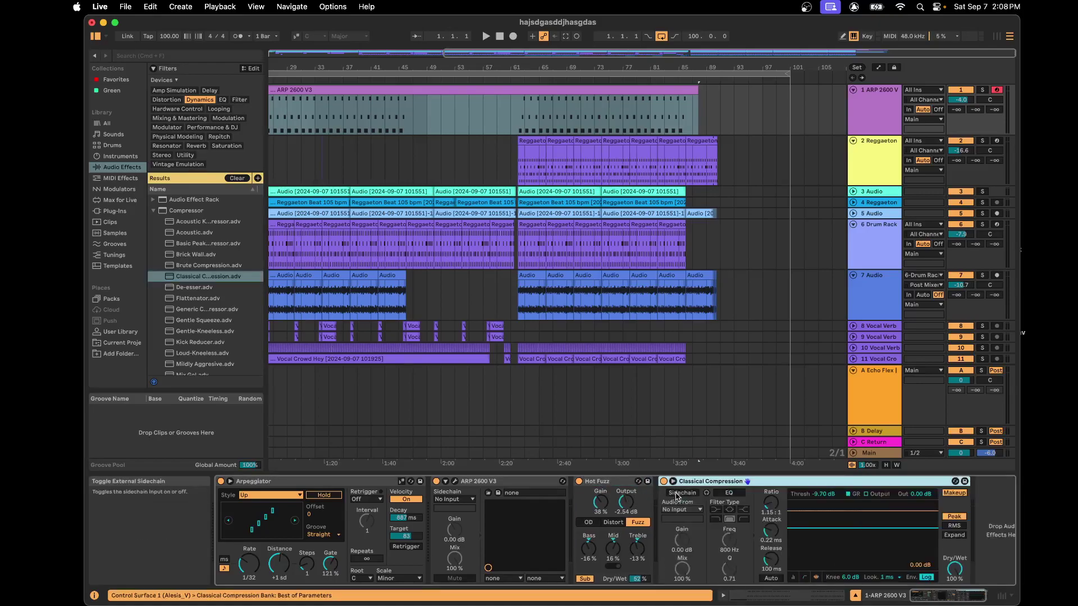
left_click(680, 510)
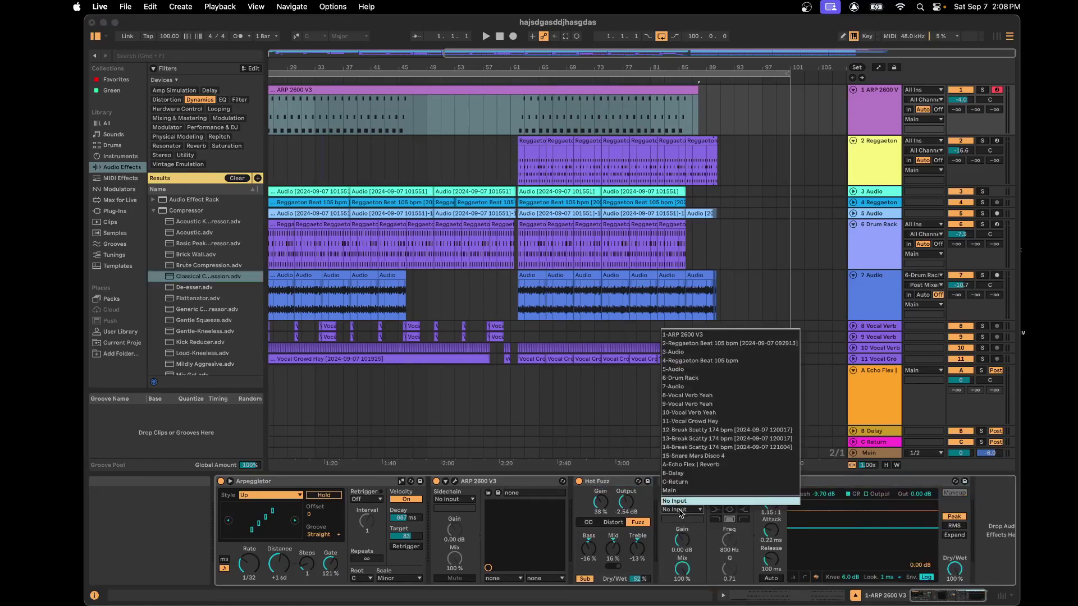
left_click(698, 344)
left_click_drag(768, 521, 768, 483)
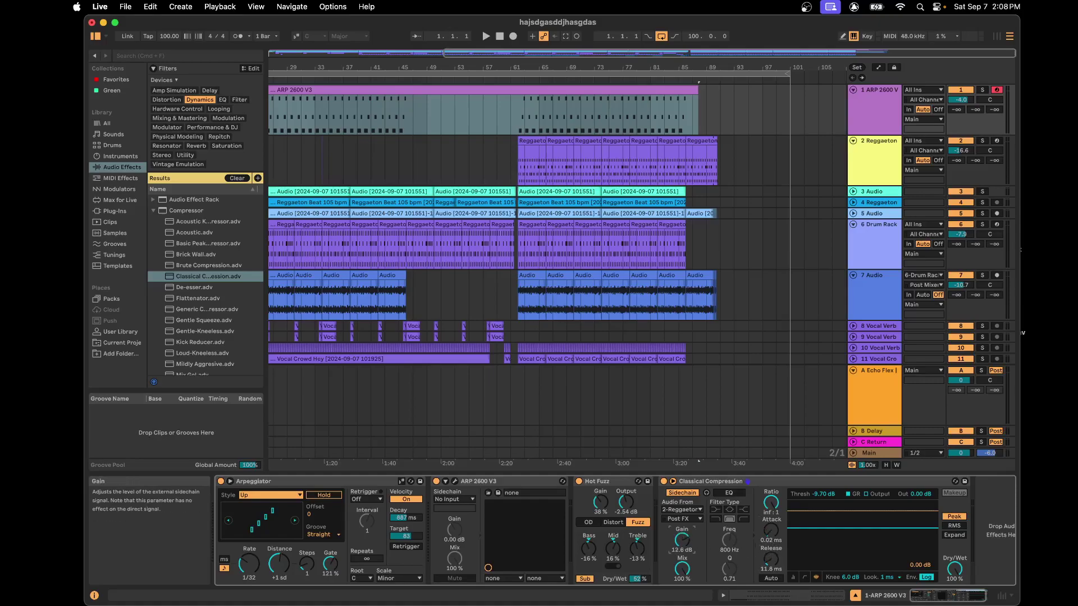
Play the section from about bar 61 with the ARP 2600 V3 track soloed and lower the compressor's sidechain gain to 8.76 dB
left_click(524, 167)
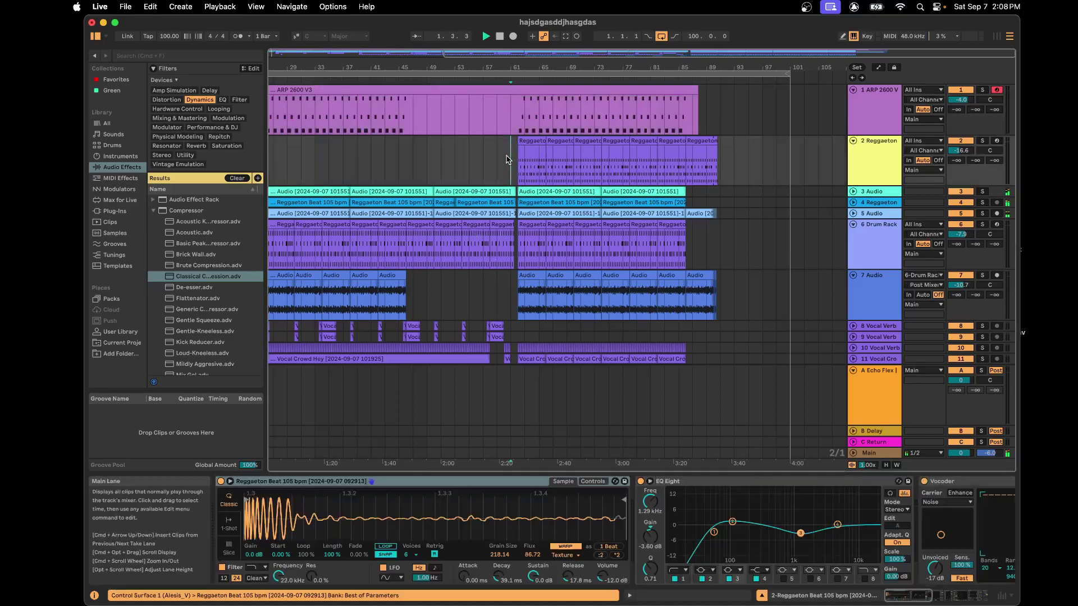
key("space")
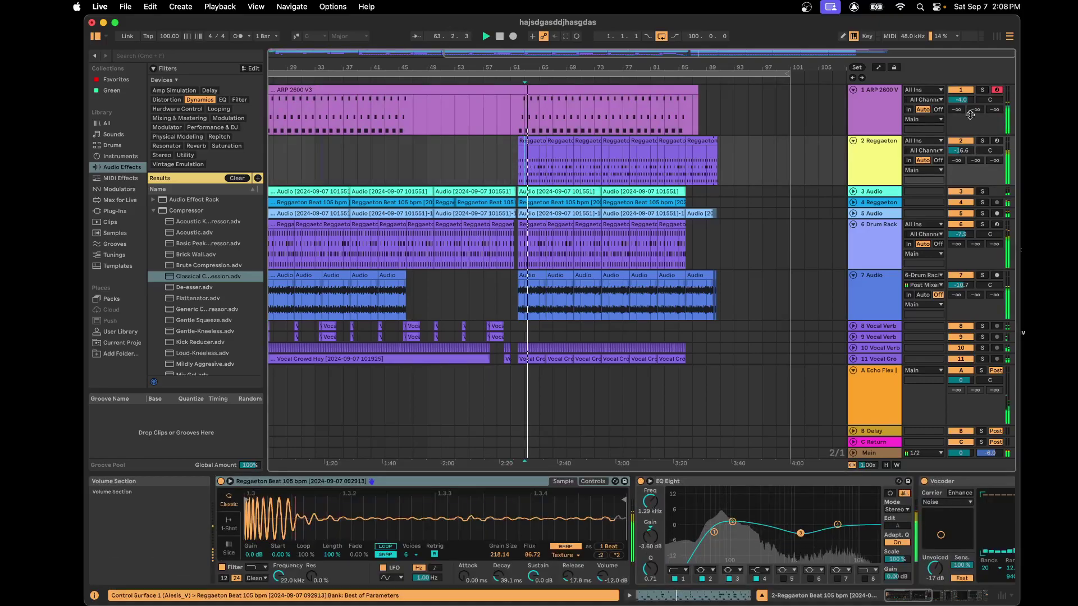
left_click(982, 91)
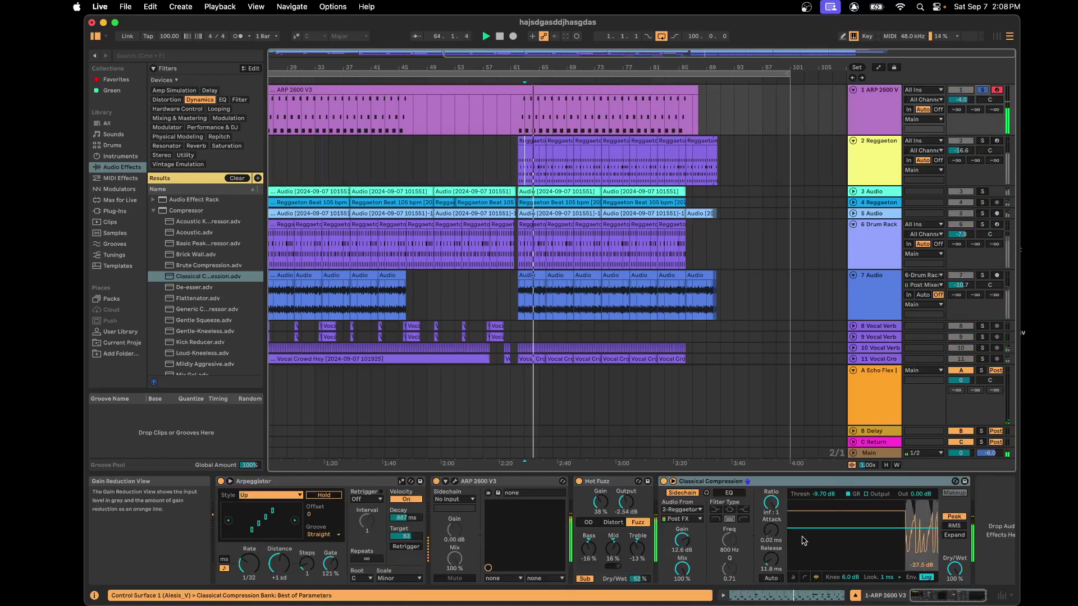
left_click_drag(682, 540, 682, 551)
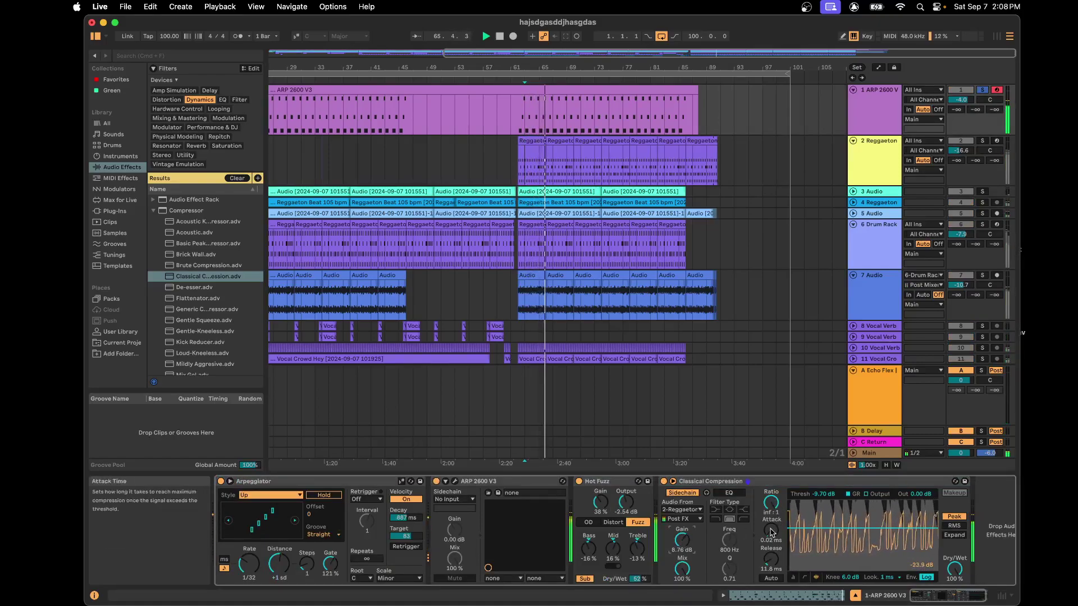
Unsolo the ARP 2600 V3 track, raise its volume to about -3.6 dB during playback, and save the set
left_click(511, 163)
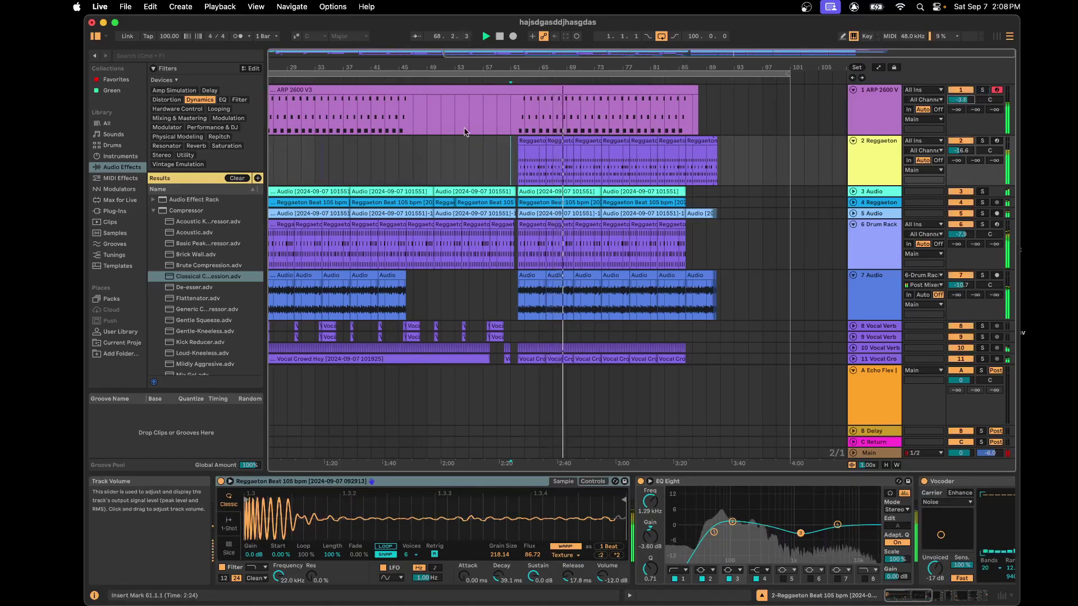
left_click(354, 156)
key("super+s")
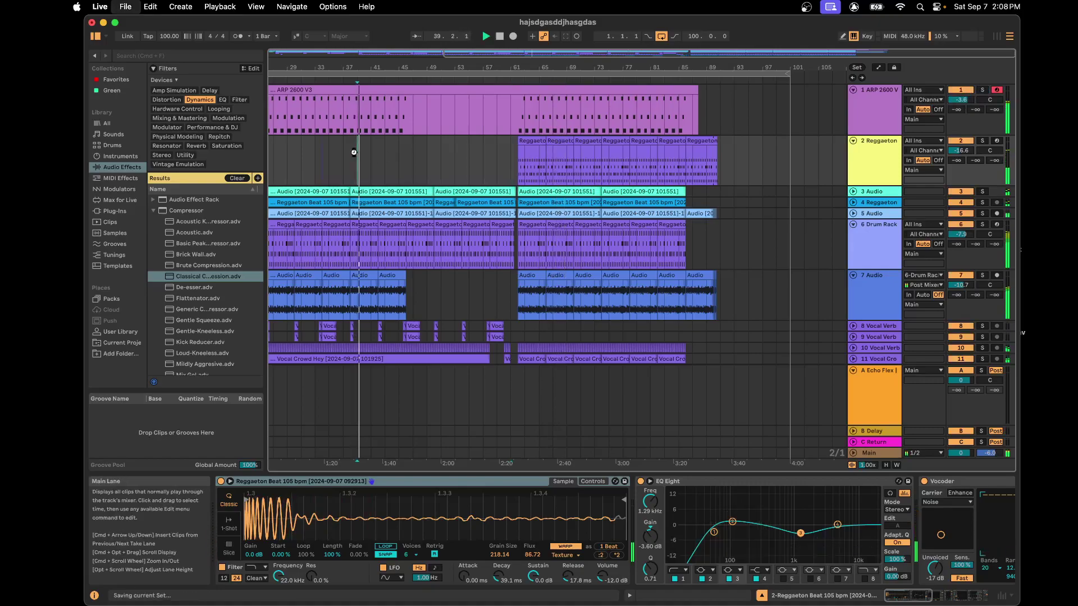
Play the arrangement from bar 45 and unfold the Main track to show its level meter
scroll(355, 156, "left", 5)
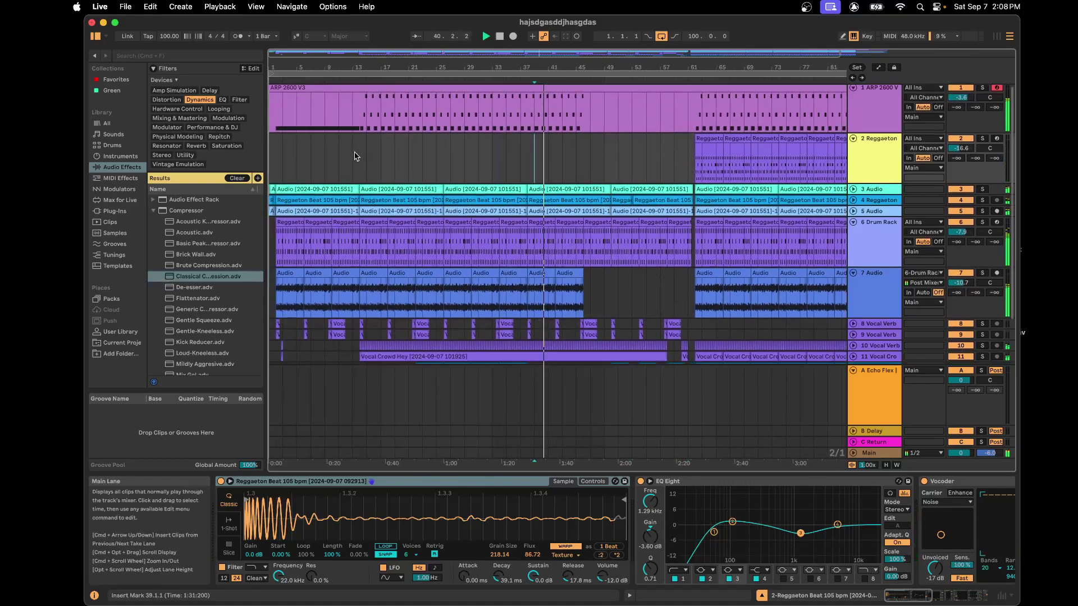
left_click(572, 154)
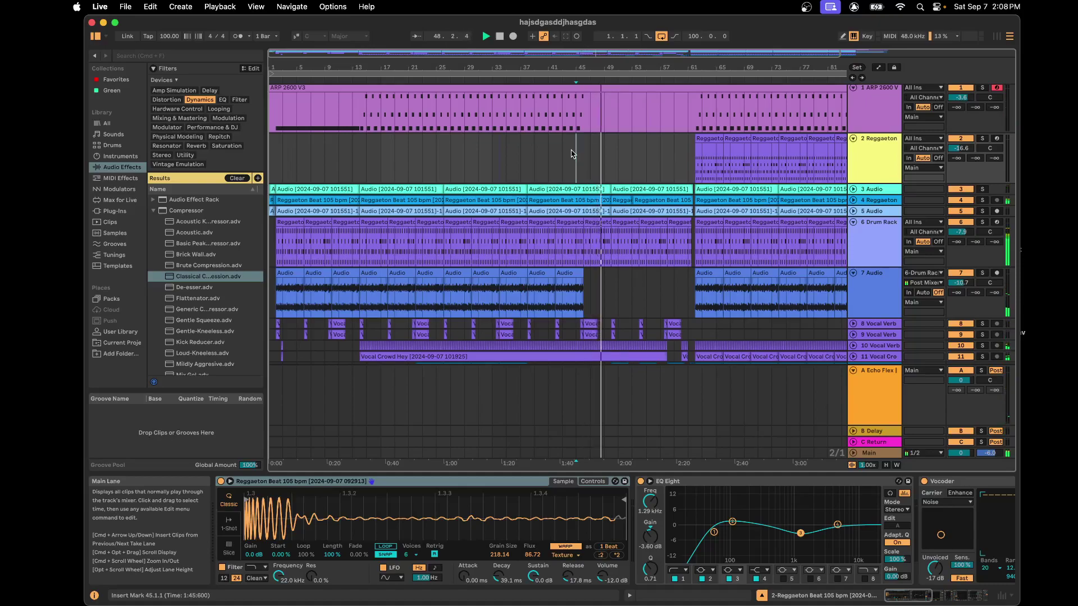
scroll(882, 113, "up", 1)
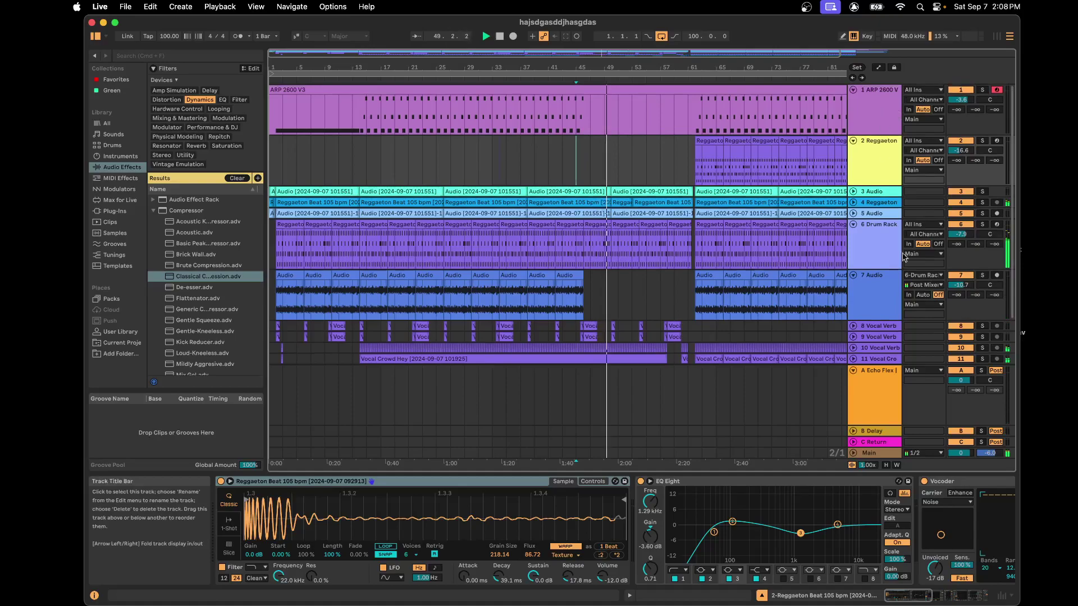
left_click(853, 453)
Select tracks 1 to 14 and lower their volumes together, bringing the ARP 2600 V3 track to -6.7 dB
scroll(860, 386, "down", 1)
scroll(860, 386, "down", 4)
scroll(879, 178, "up", 4)
left_click(880, 106)
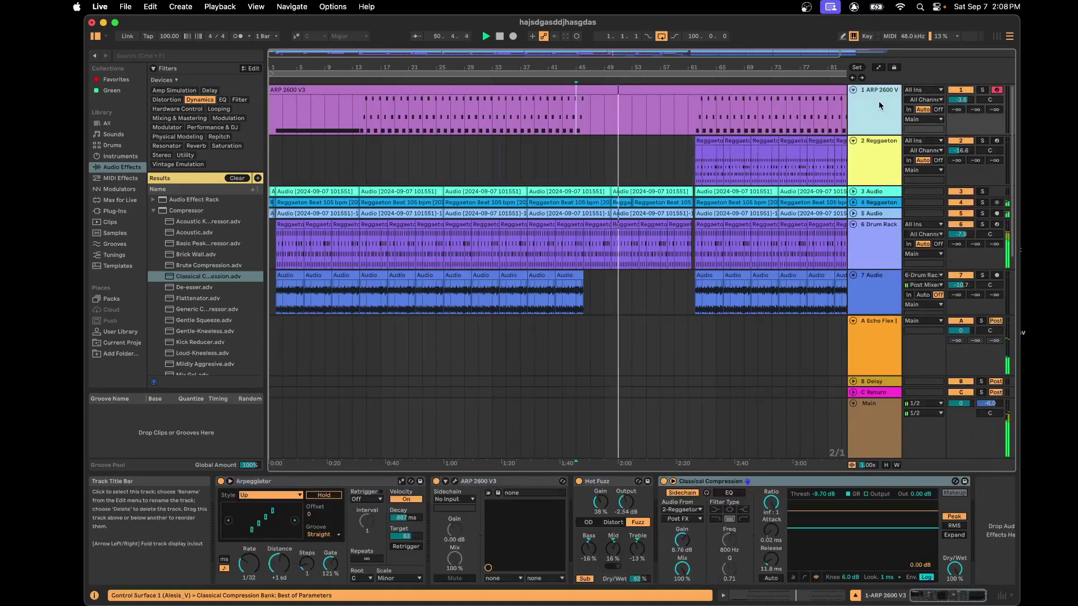
scroll(880, 253, "down", 5)
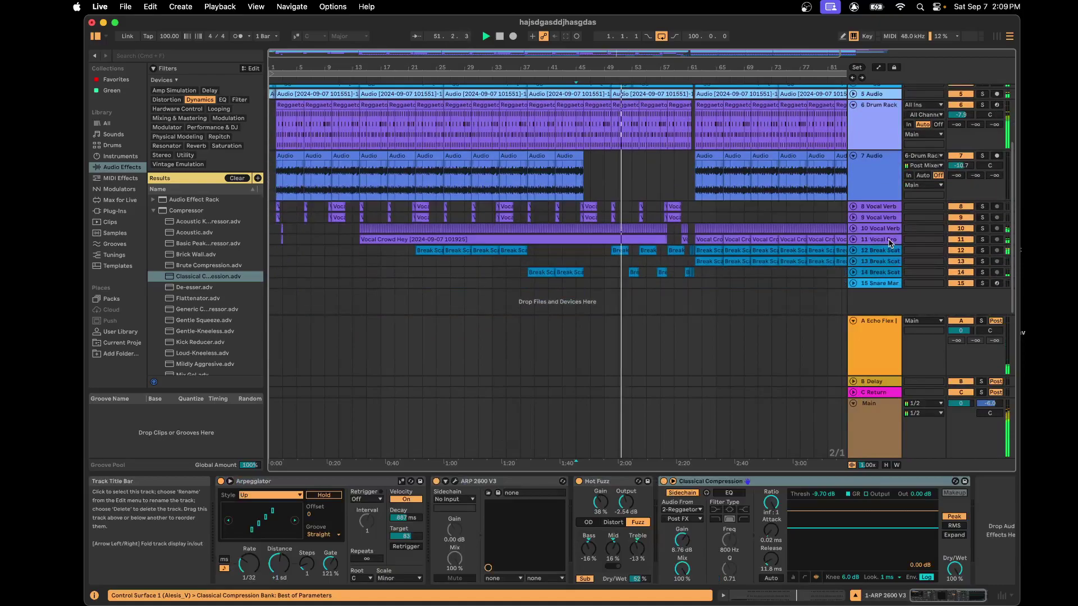
left_click(882, 273)
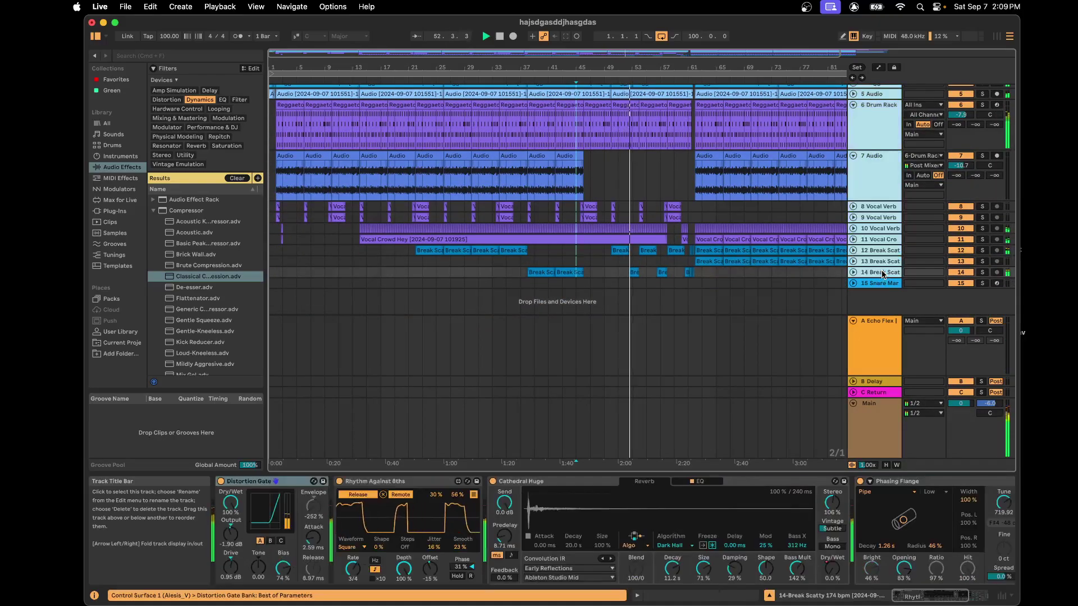
scroll(892, 177, "up", 5)
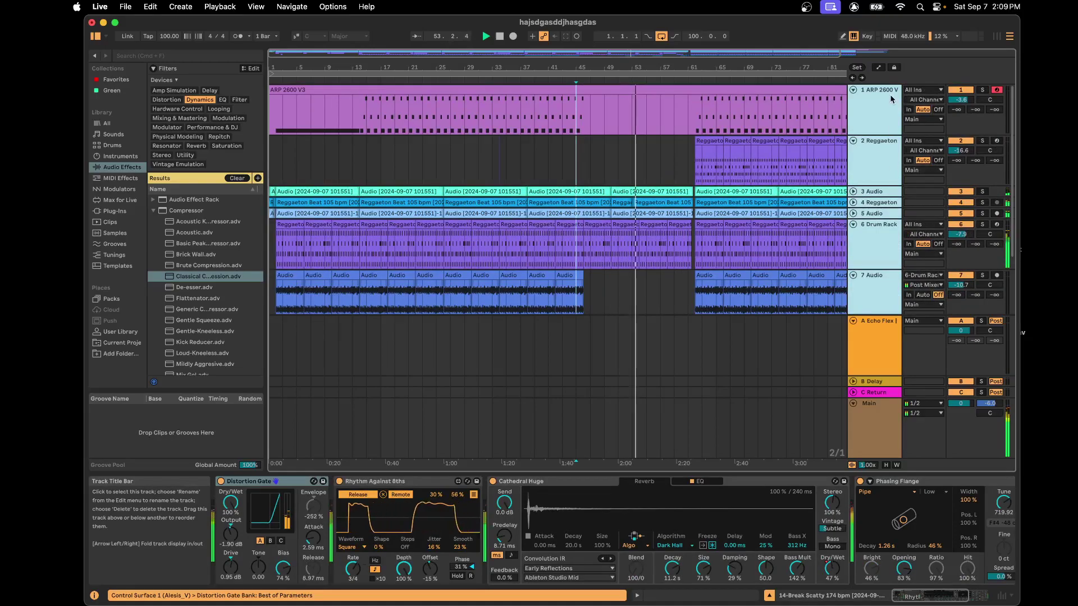
left_click_drag(959, 100, 959, 120)
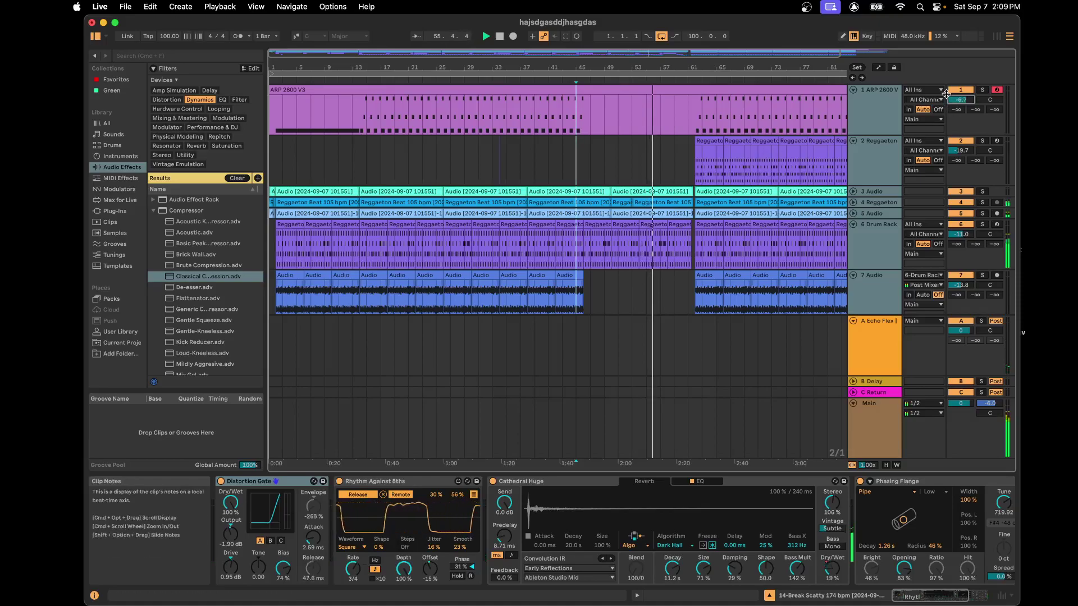
Play from bar 61, select tracks 1 to 13, and lower their volumes together until the ARP 2600 V3 track is at about -8.8 dB
left_click(690, 171)
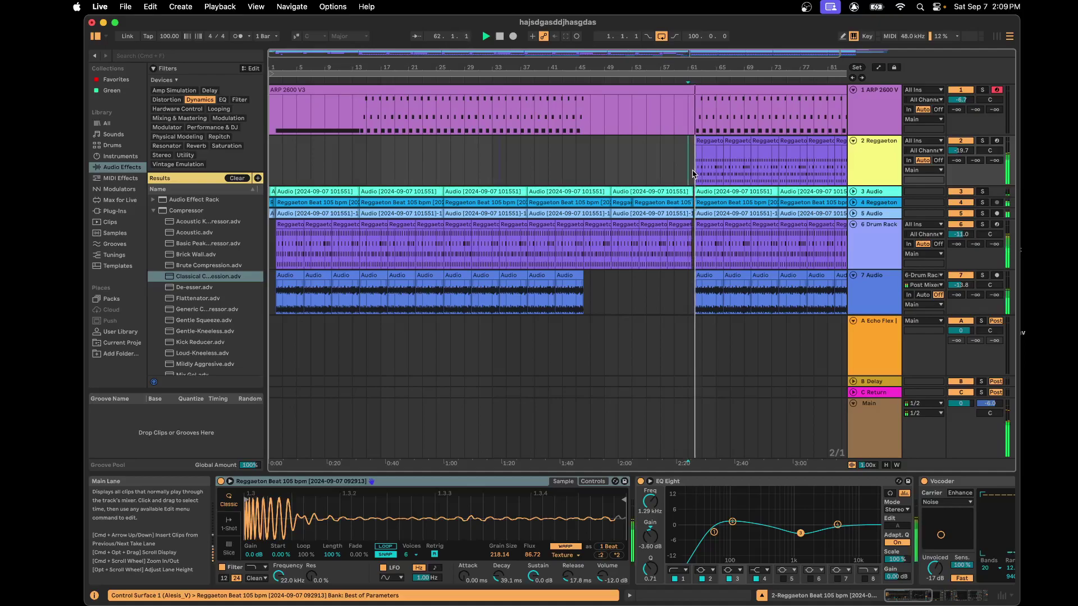
scroll(693, 174, "down", 5)
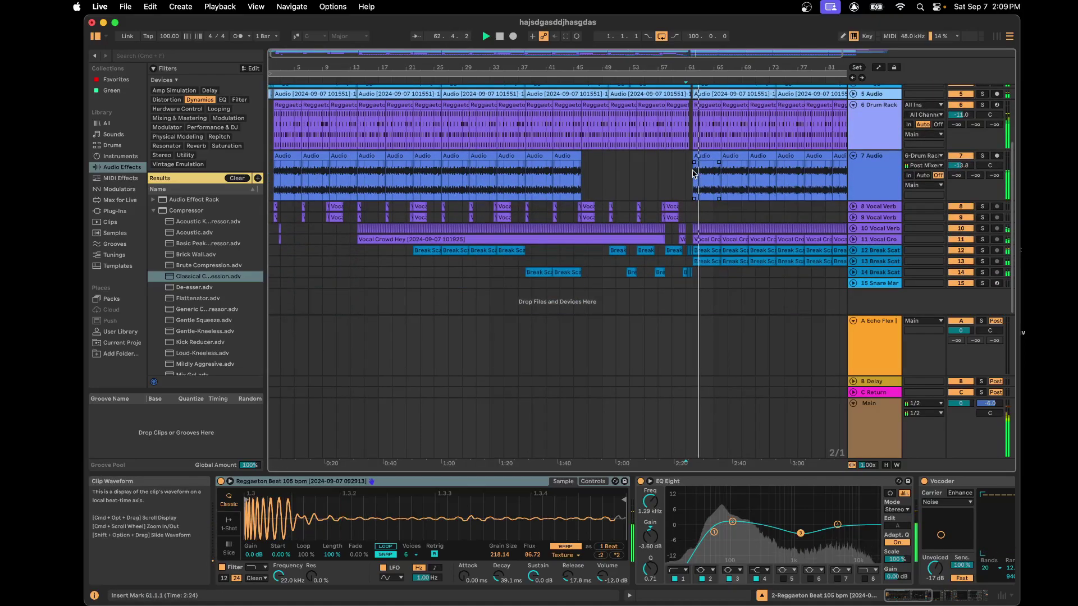
left_click(882, 112)
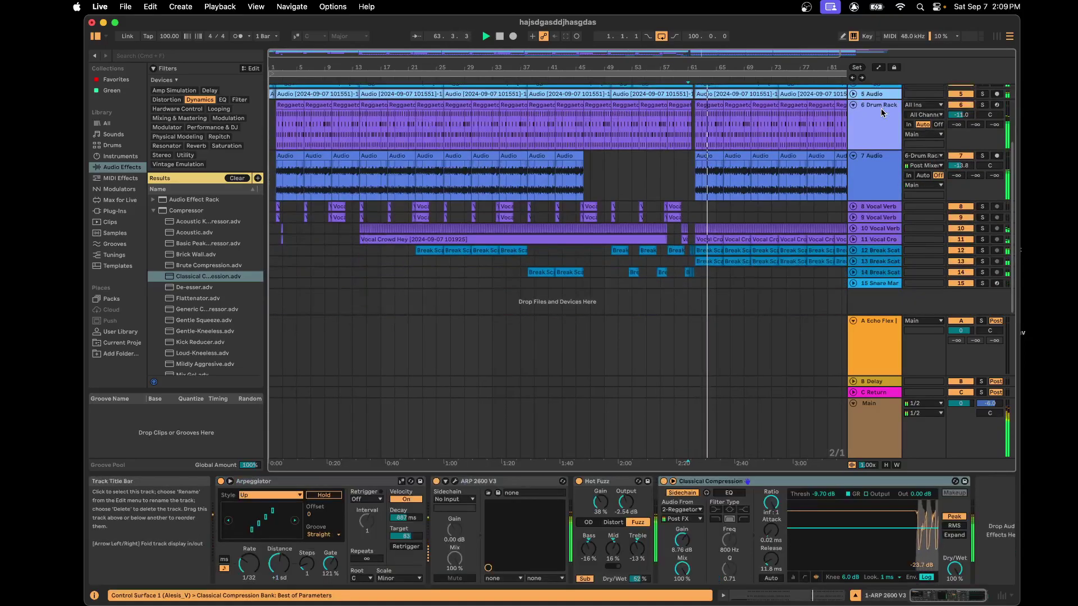
left_click(873, 264, "shift")
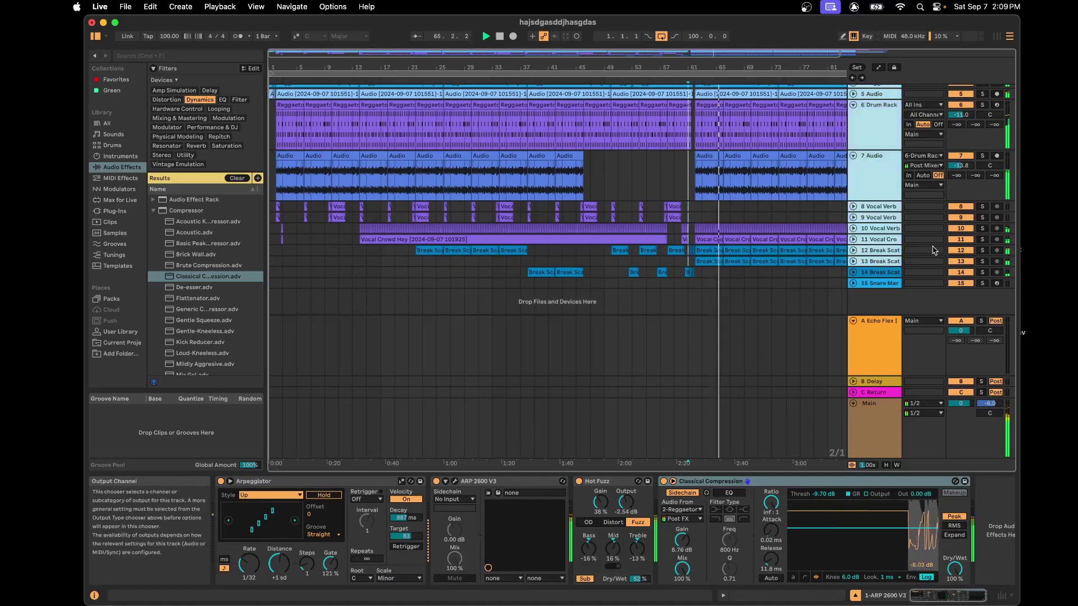
scroll(933, 251, "up", 5)
left_click_drag(960, 103, 960, 112)
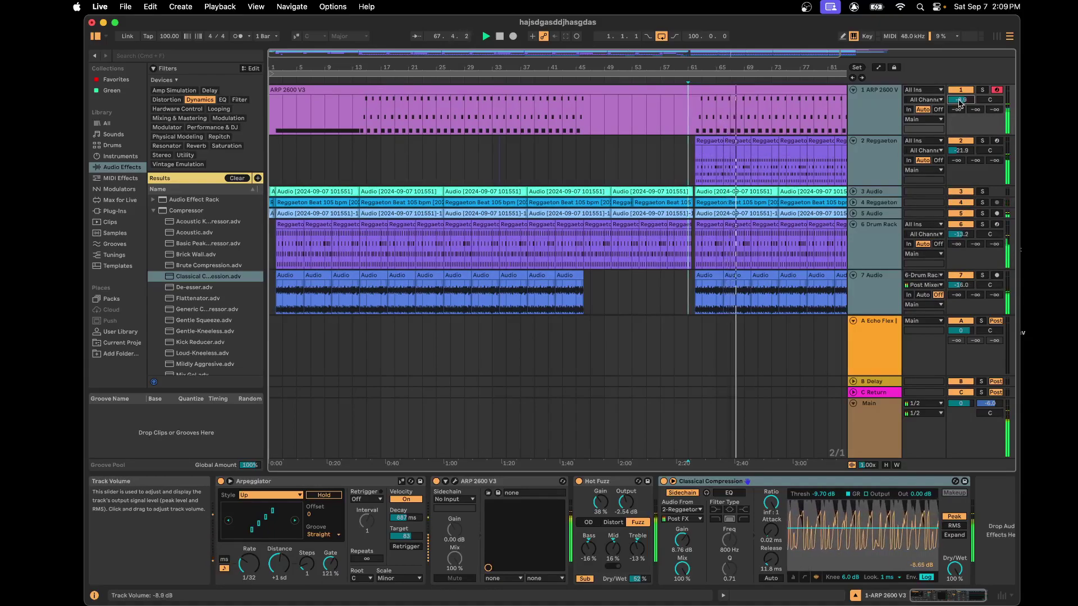
Raise the selected tracks together until the Drum Rack is at -12.6 dB, and raise the ARP 2600 V3 track alone to about -6.2 dB
left_click_drag(960, 103, 960, 100)
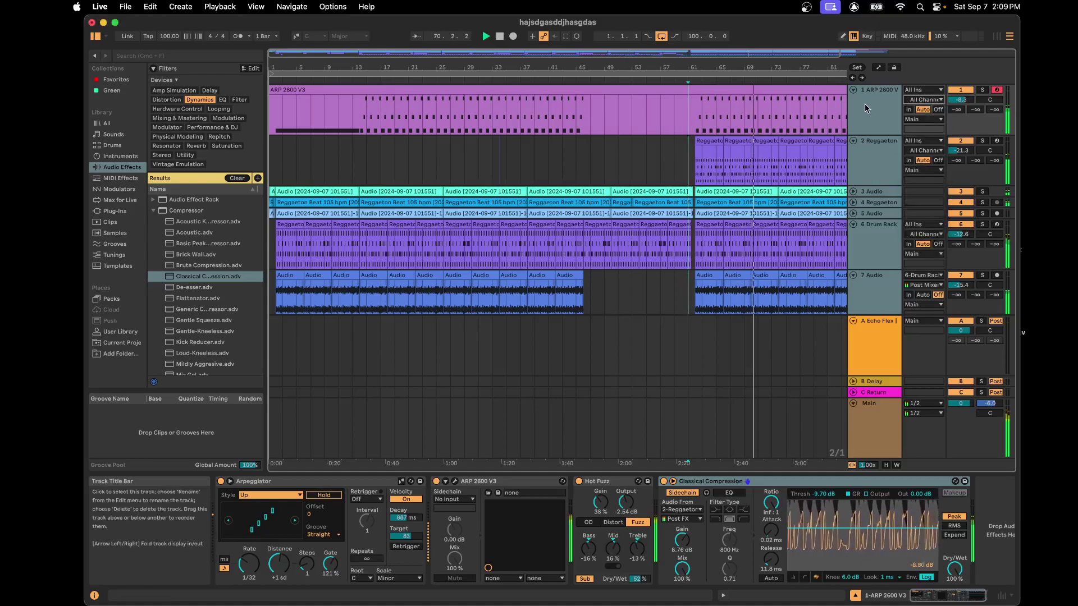
left_click(771, 111)
left_click(923, 89)
left_click(862, 97)
left_click_drag(961, 100, 960, 95)
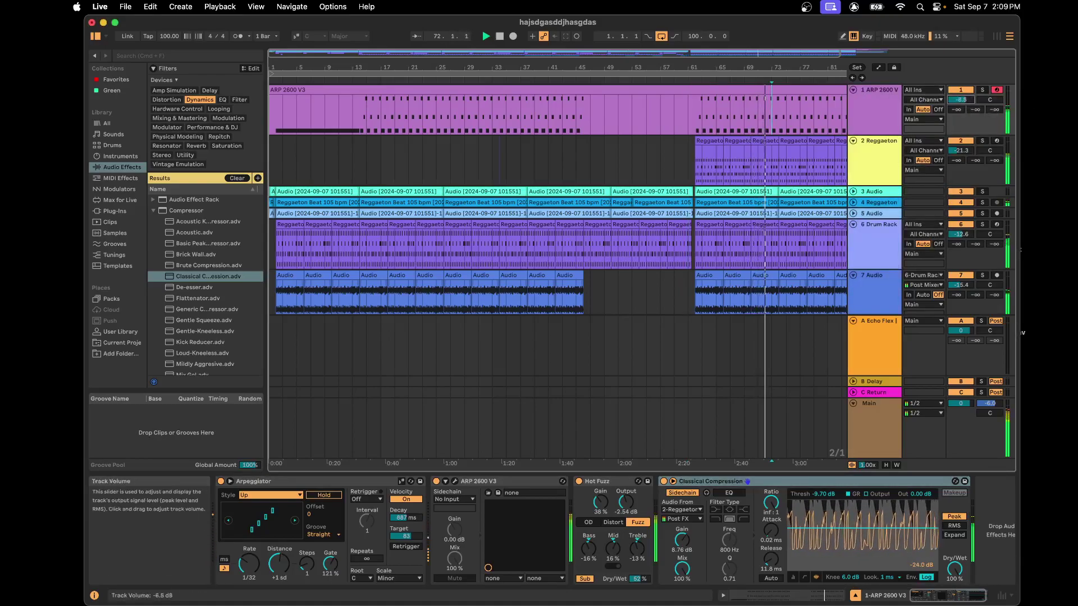
Lower the sidechain gain of the Classical Compression device on the ARP 2600 V3 track to 4.64 dB
double_click(883, 113)
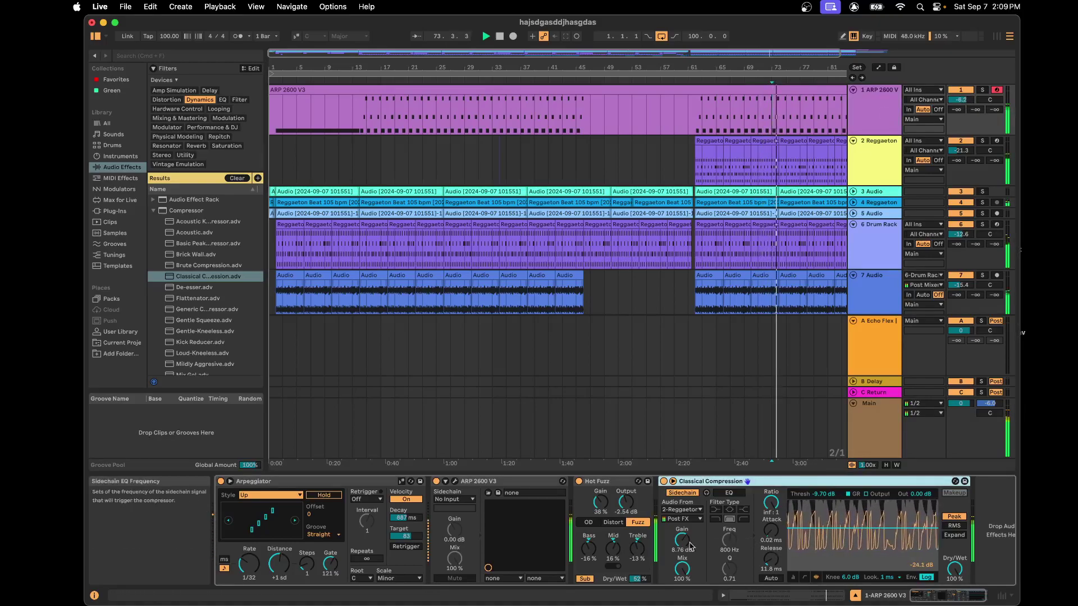
left_click_drag(682, 540, 681, 550)
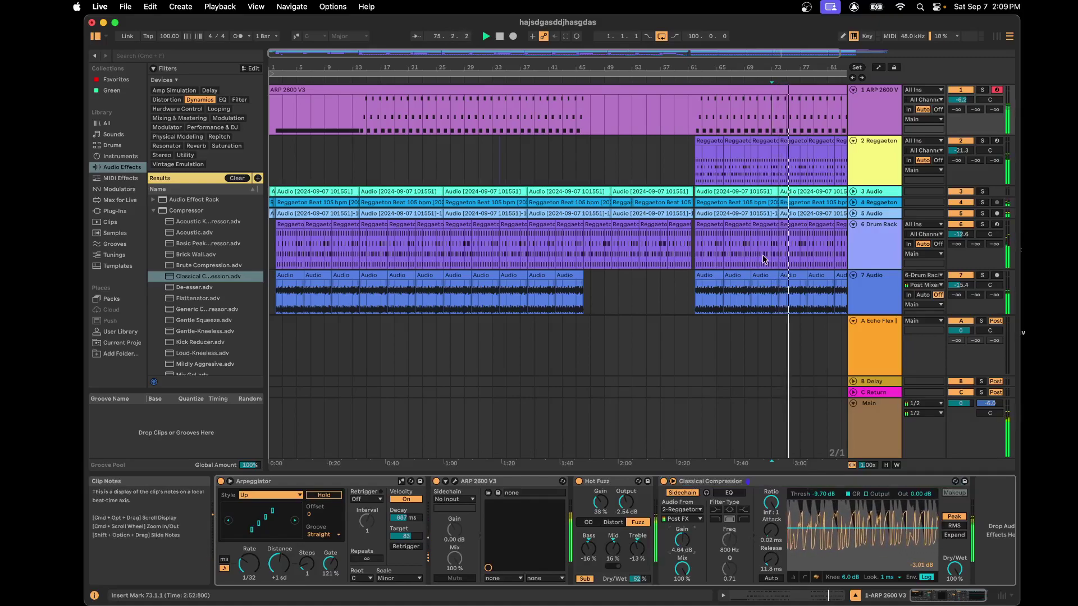
Fold the 7 Audio track and raise the ARP 2600 V3 track's volume to about -5.5 dB
scroll(763, 260, "down", 4)
scroll(763, 262, "down", 3)
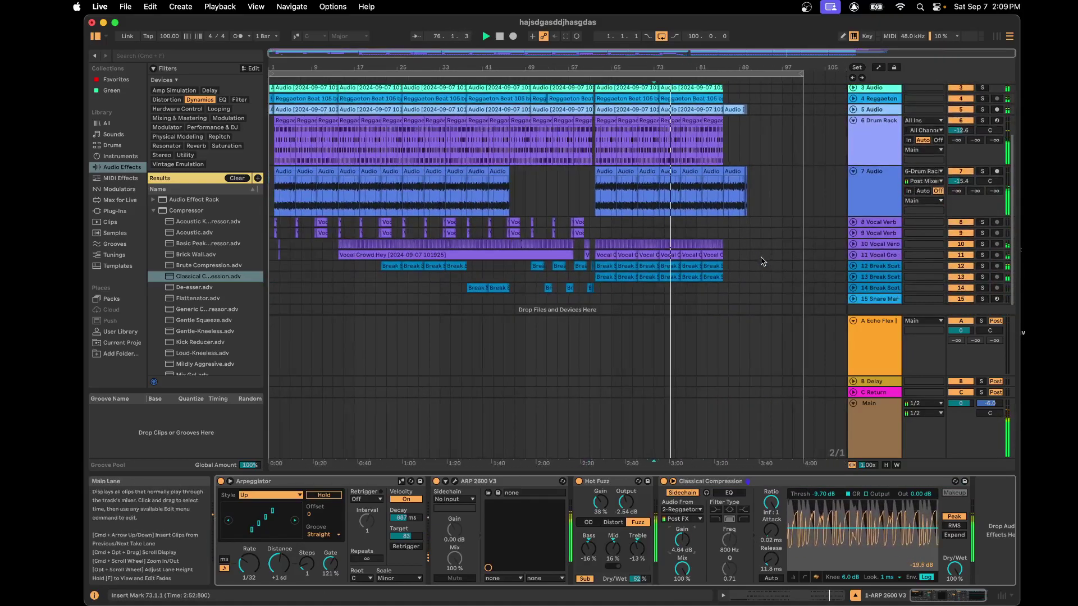
double_click(862, 181)
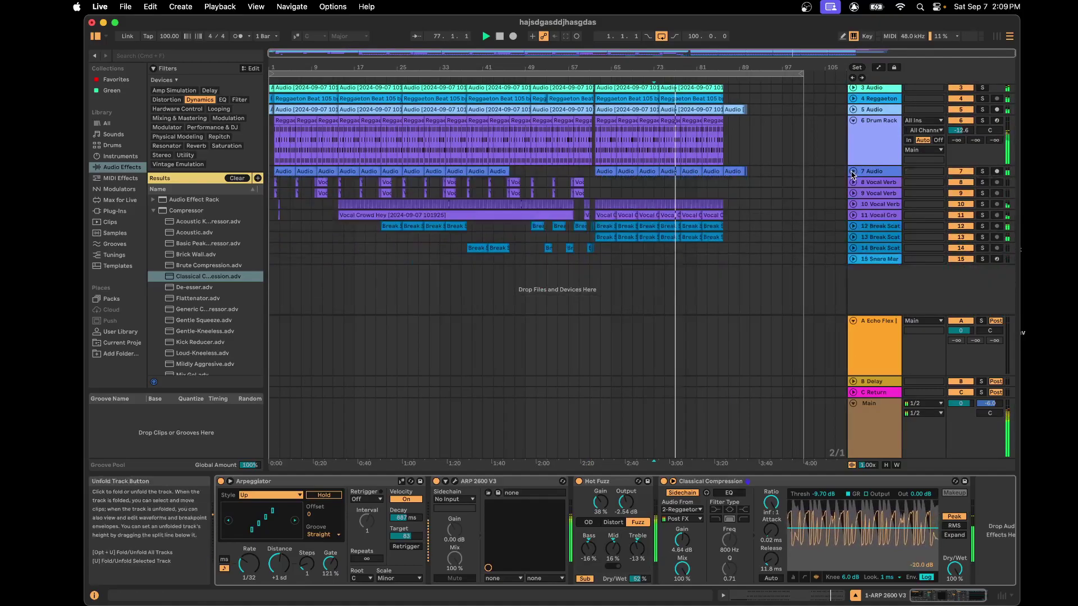
scroll(862, 182, "up", 4)
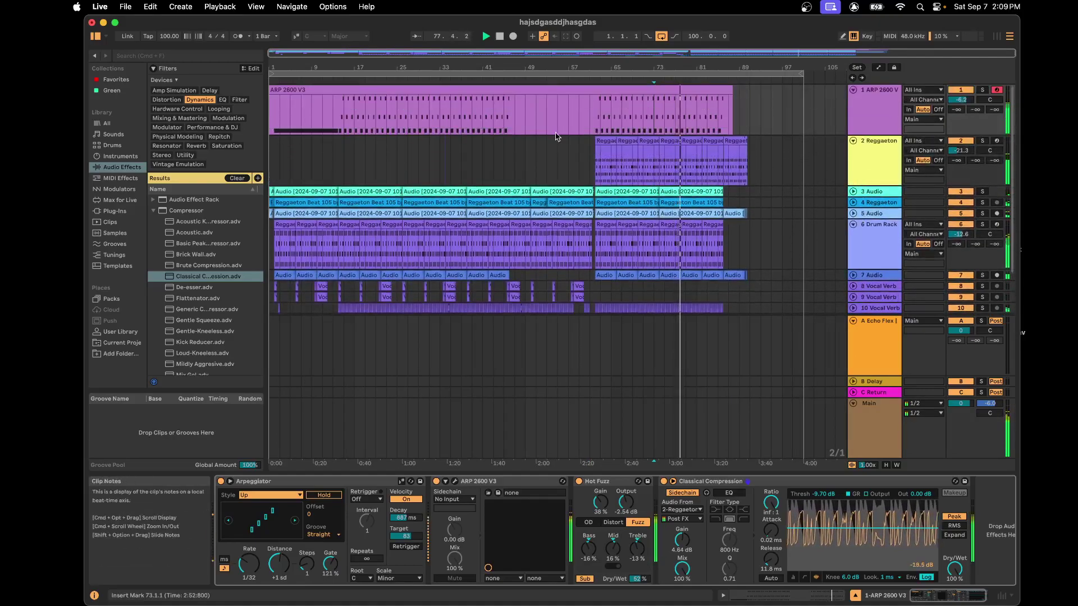
left_click_drag(961, 99, 960, 102)
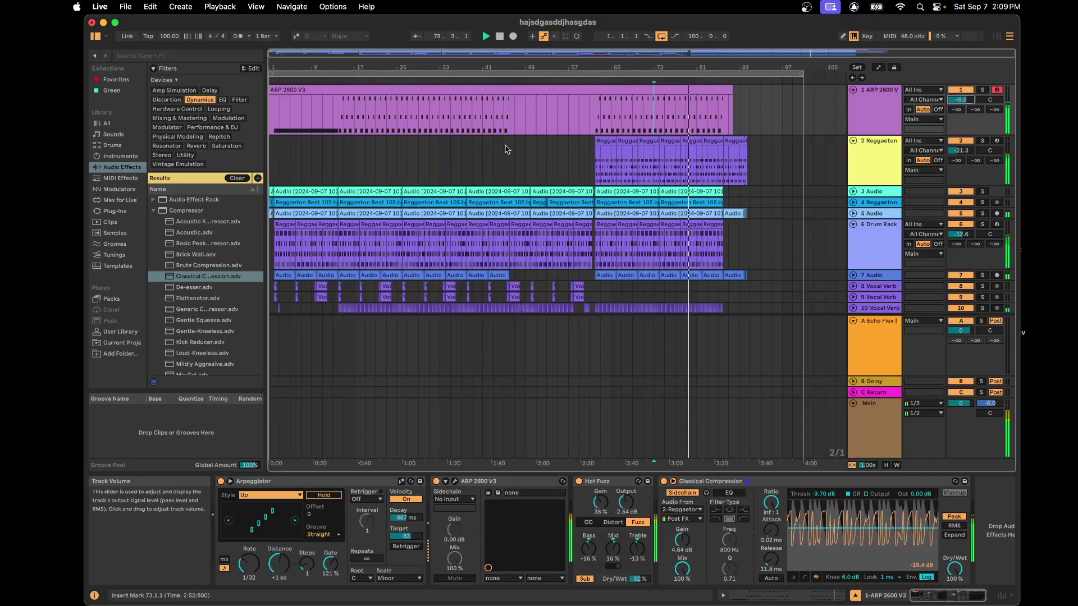
Play the arrangement from about bar 37 and again from bar 61 to check the track balance
left_click(461, 140)
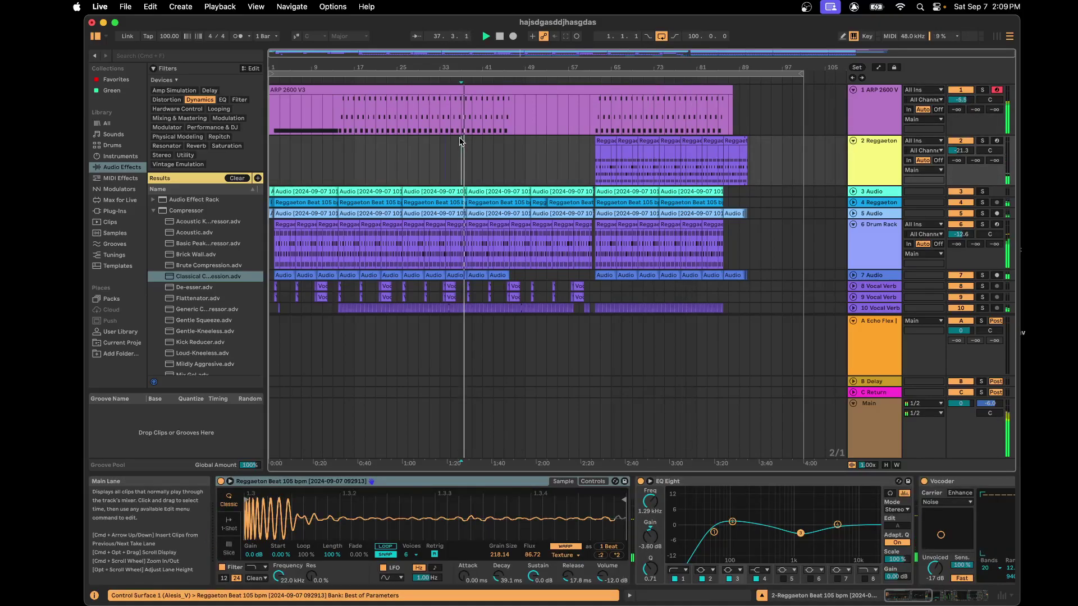
left_click(588, 133)
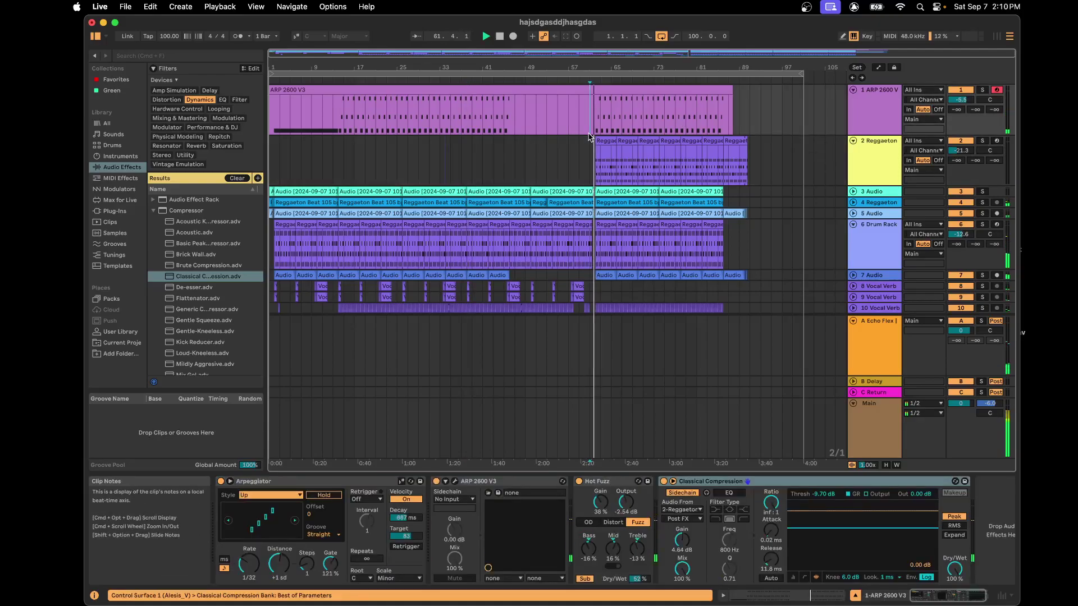
scroll(589, 135, "down", 5)
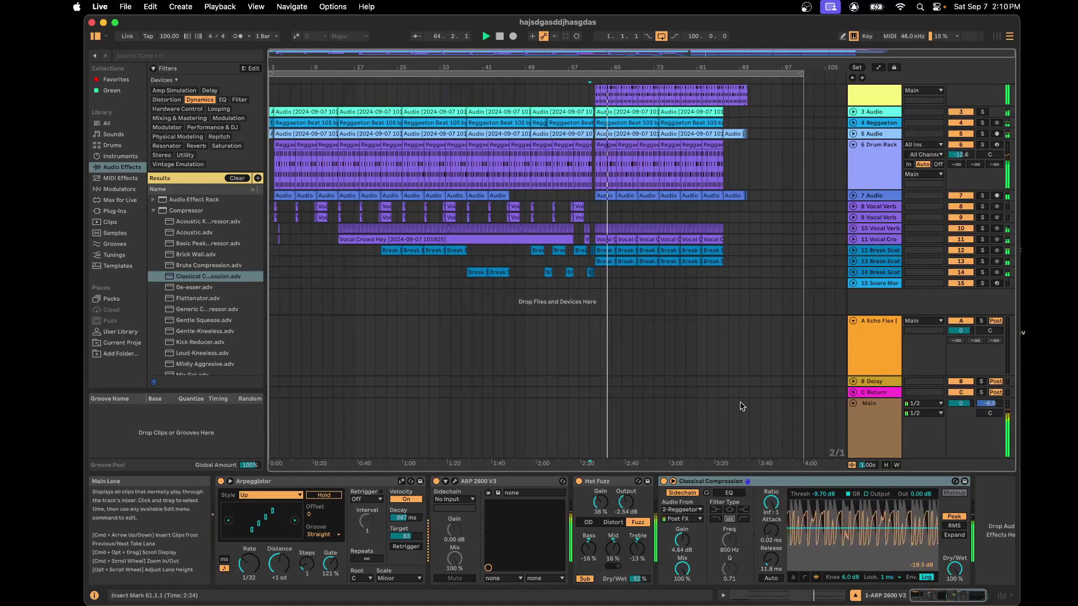
scroll(282, 146, "up", 5)
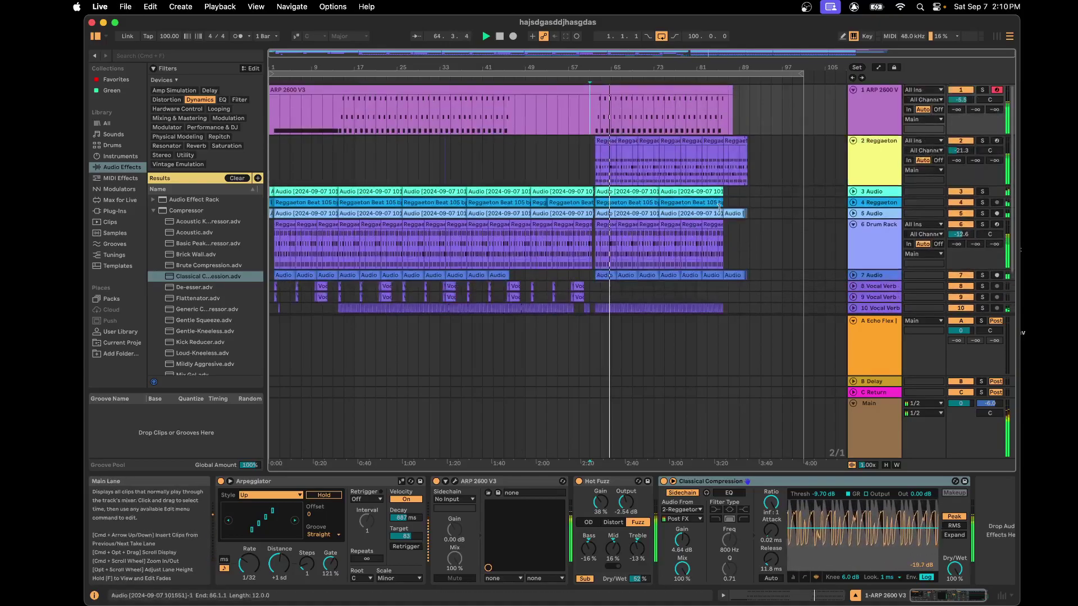
left_click(273, 152)
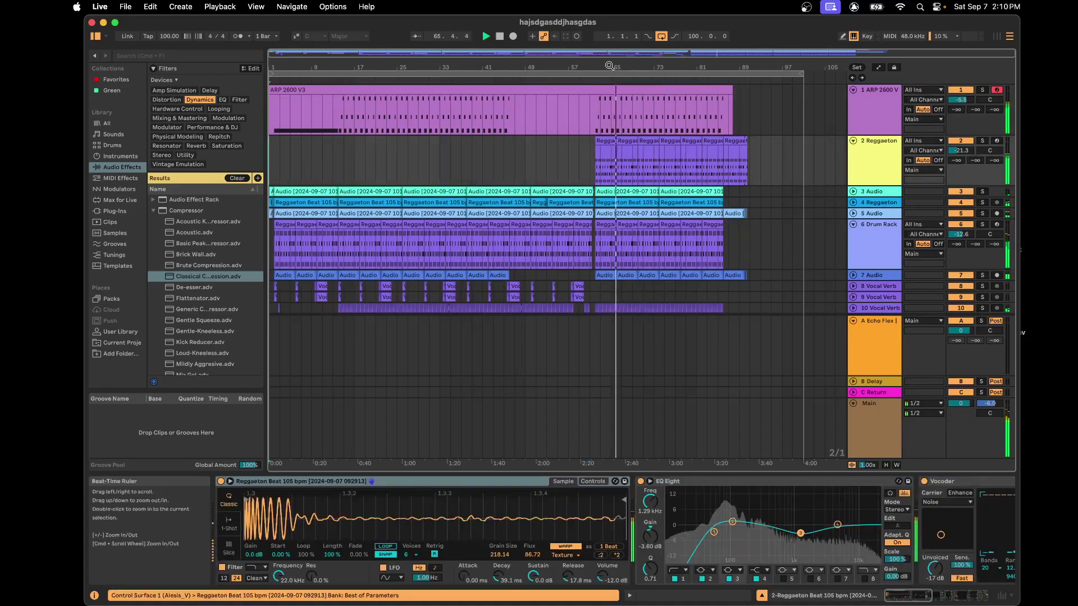
Add an EQ Eight to the ARP 2600 V3 track, between the instrument and Hot Fuzz
left_click(589, 101)
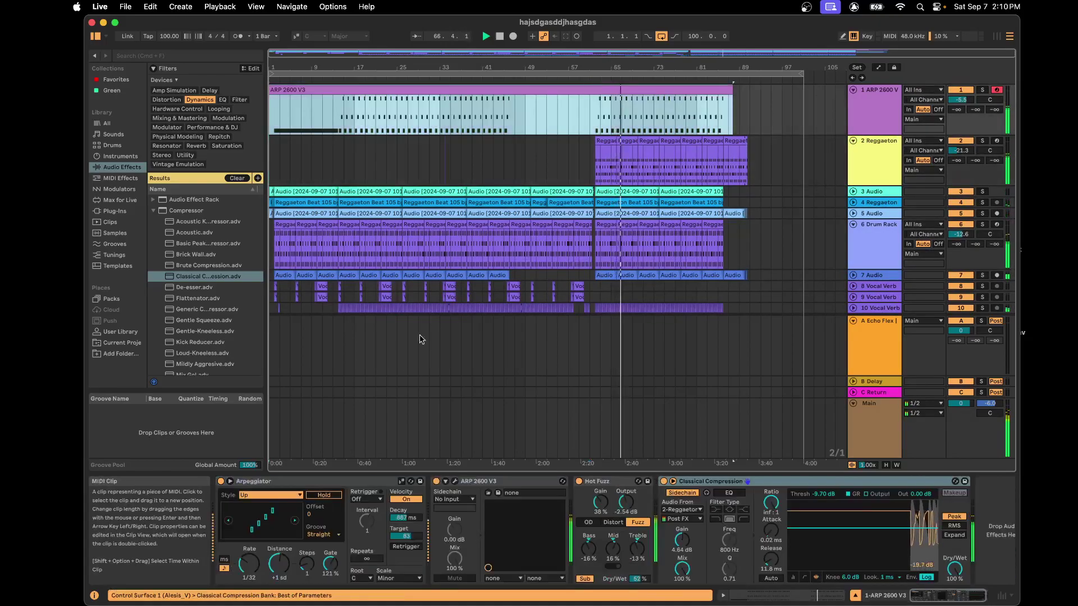
left_click(223, 100)
left_click(172, 245)
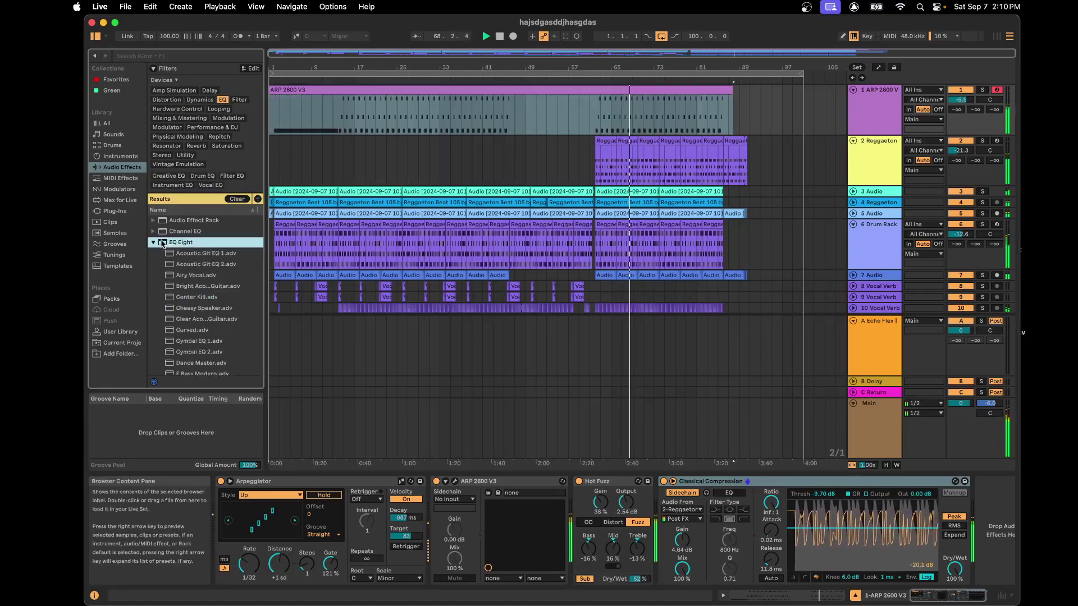
scroll(186, 315, "down", 5)
scroll(188, 333, "down", 10)
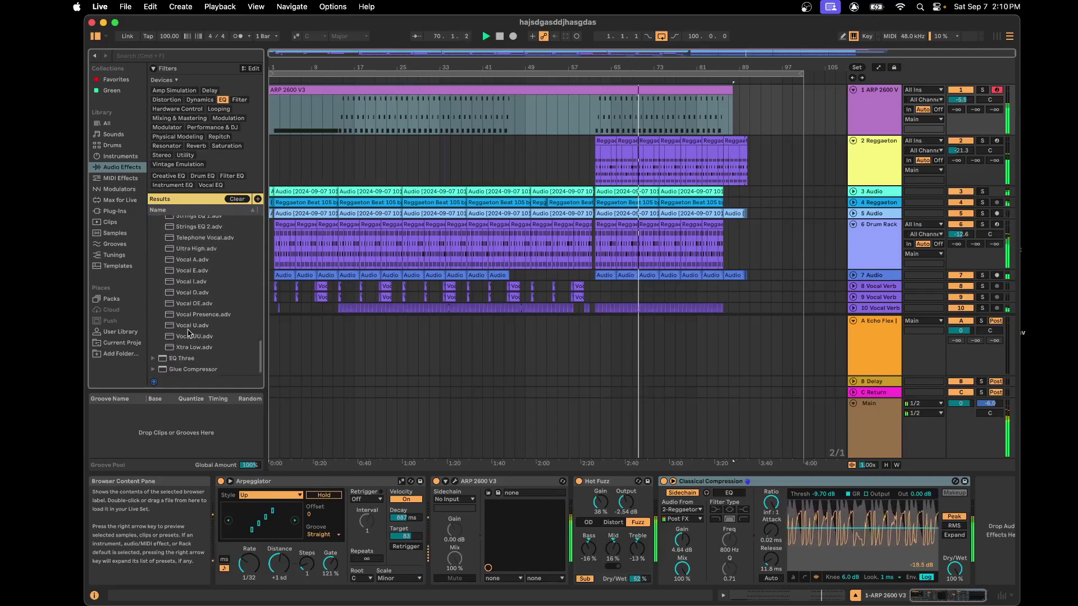
scroll(189, 332, "up", 15)
left_click_drag(163, 244, 439, 518)
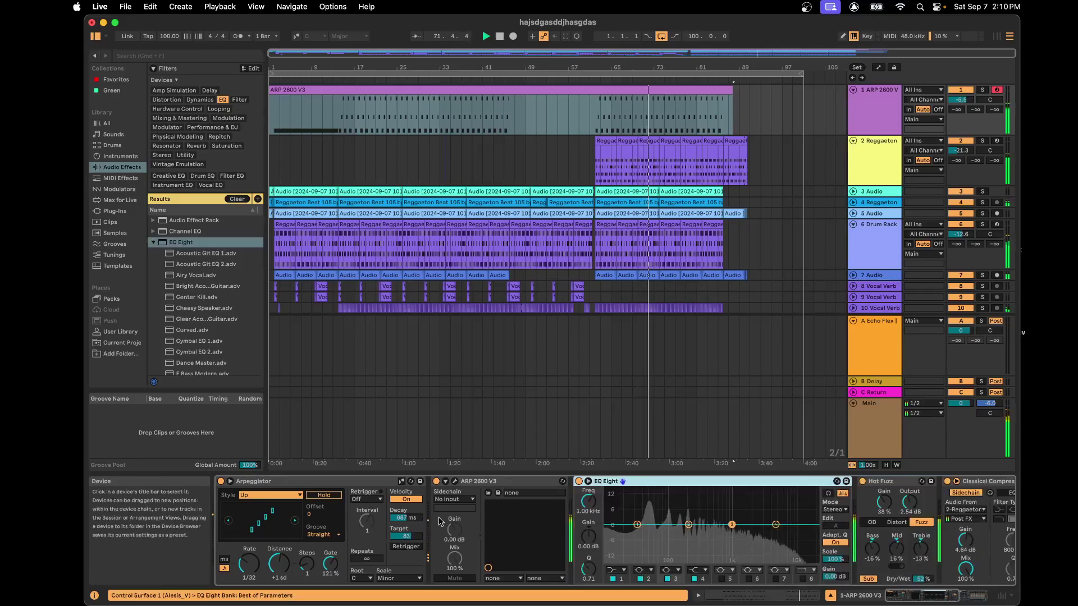
Solo the ARP 2600 V3 track and play it from about bar 35
left_click(616, 573)
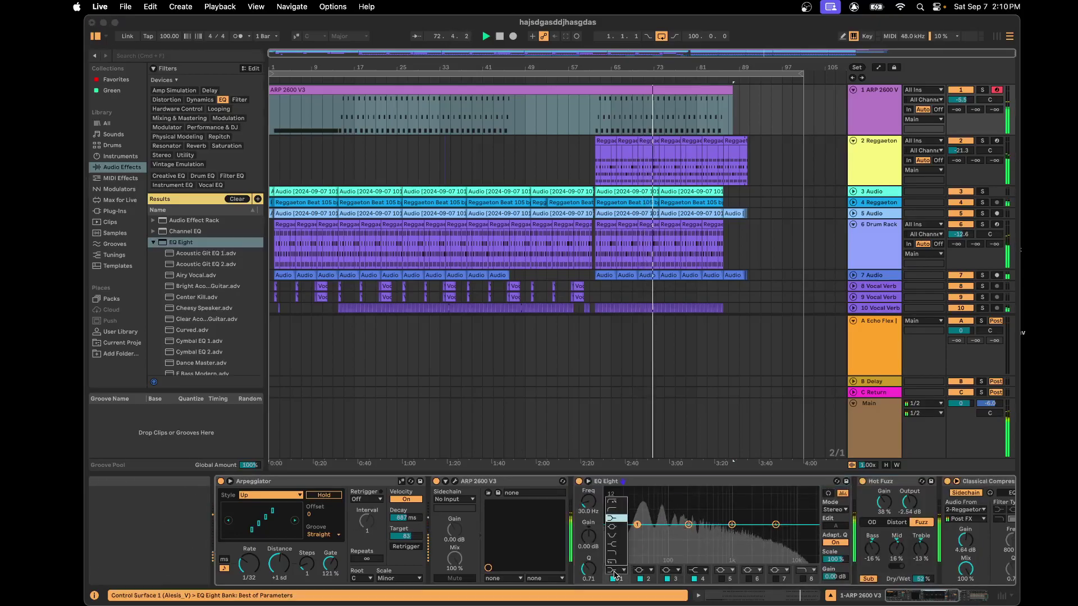
left_click(680, 528)
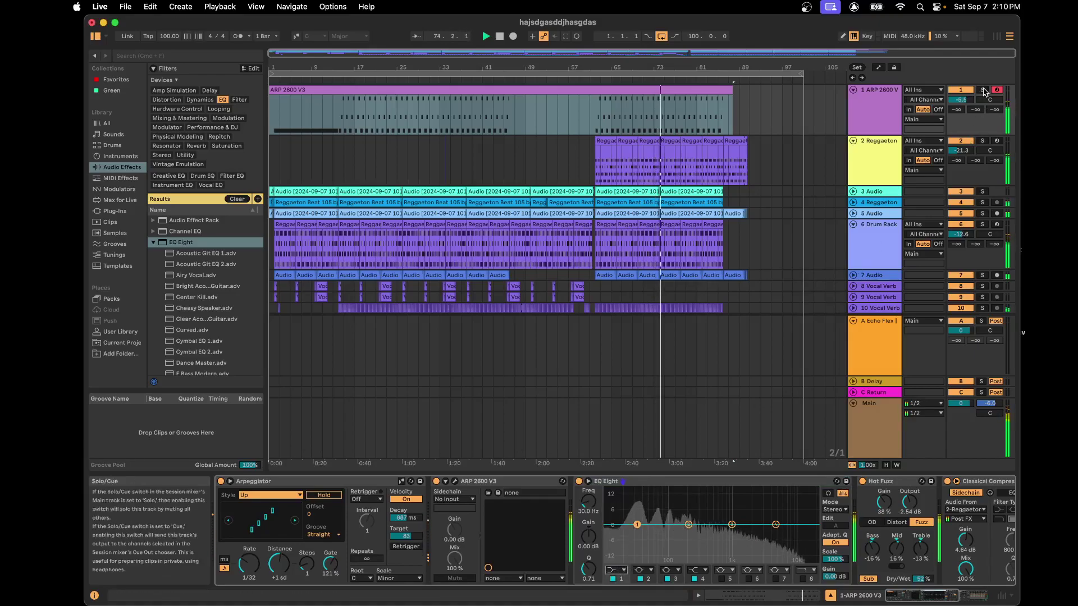
left_click(472, 114)
key("s")
left_click(449, 112)
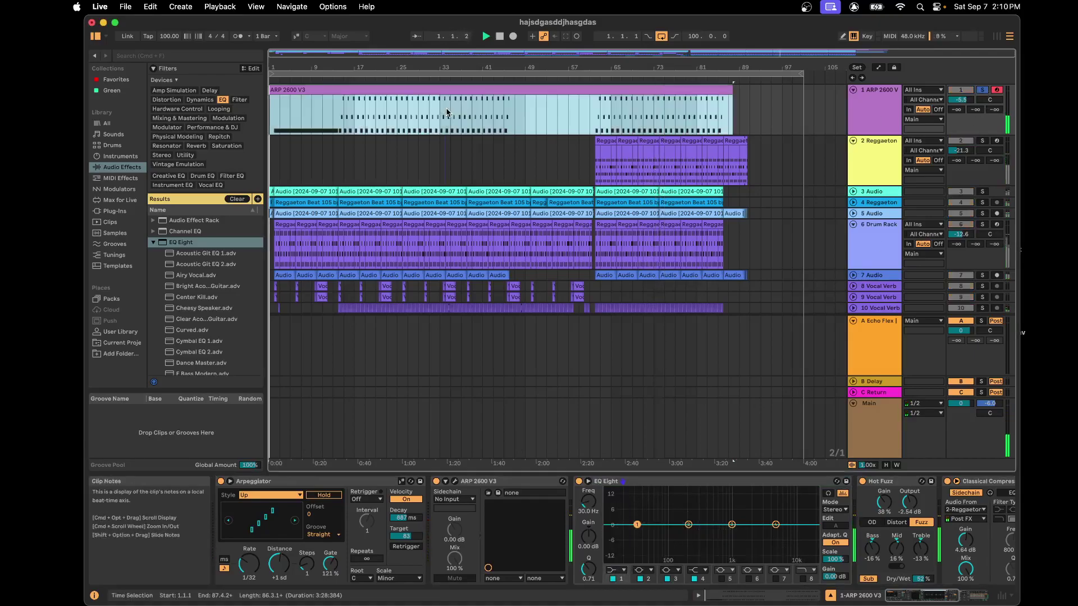
key("space")
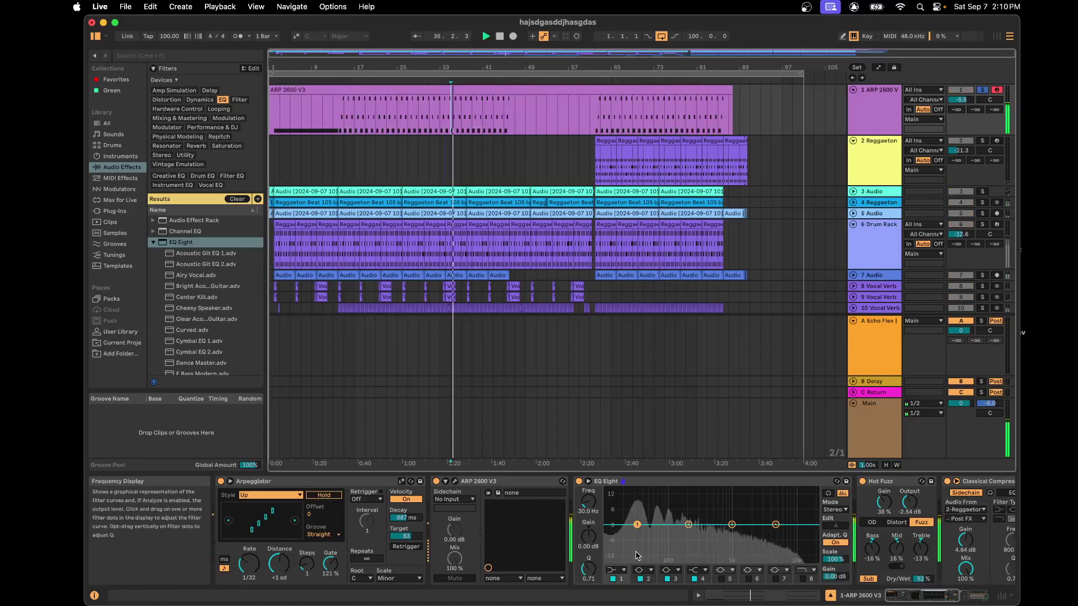
In EQ Eight, boost band 2 by about 9.79 dB at 74.2 Hz and make band 1 an active low-cut filter at 30 Hz
left_click_drag(692, 529, 680, 518)
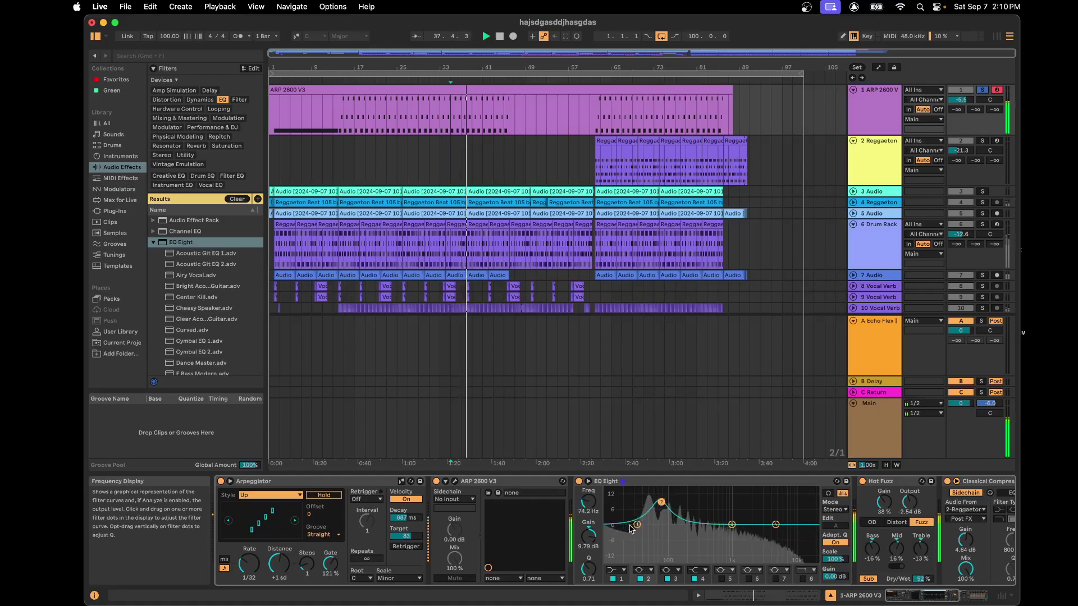
left_click(617, 570)
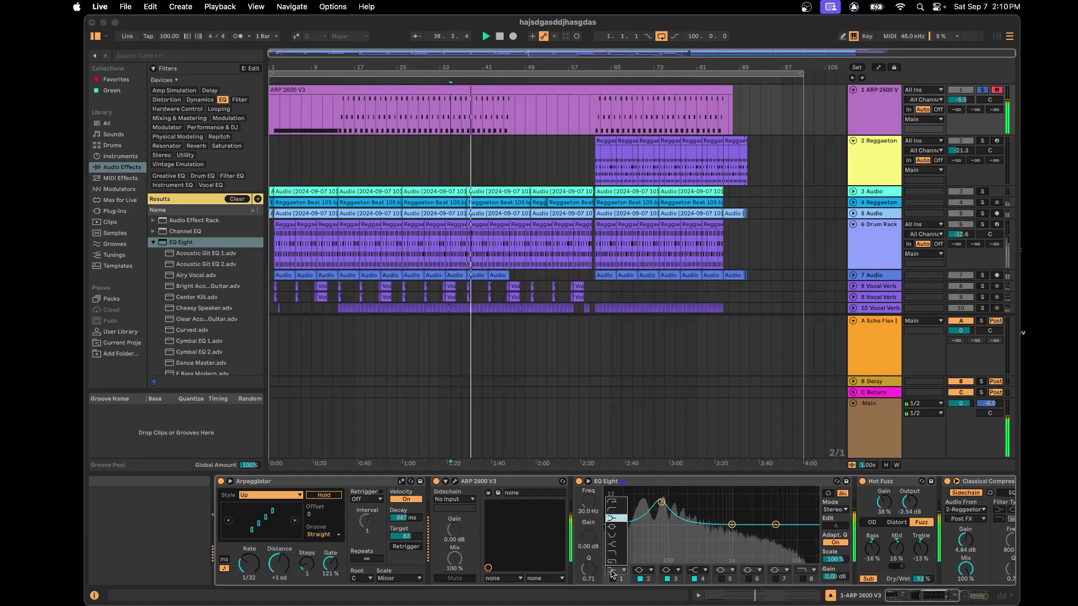
left_click(613, 514)
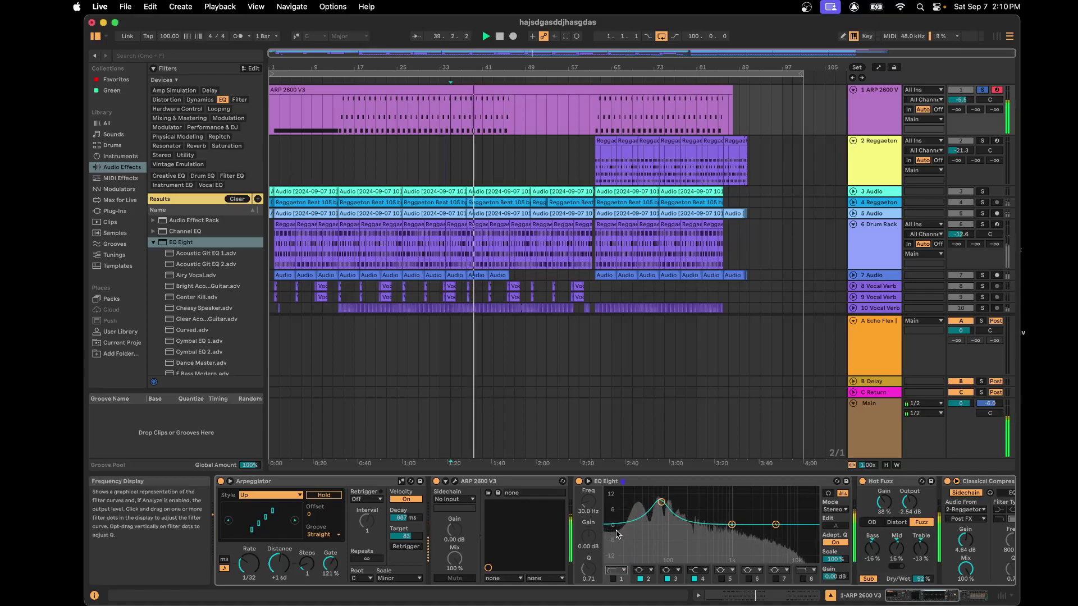
left_click(613, 579)
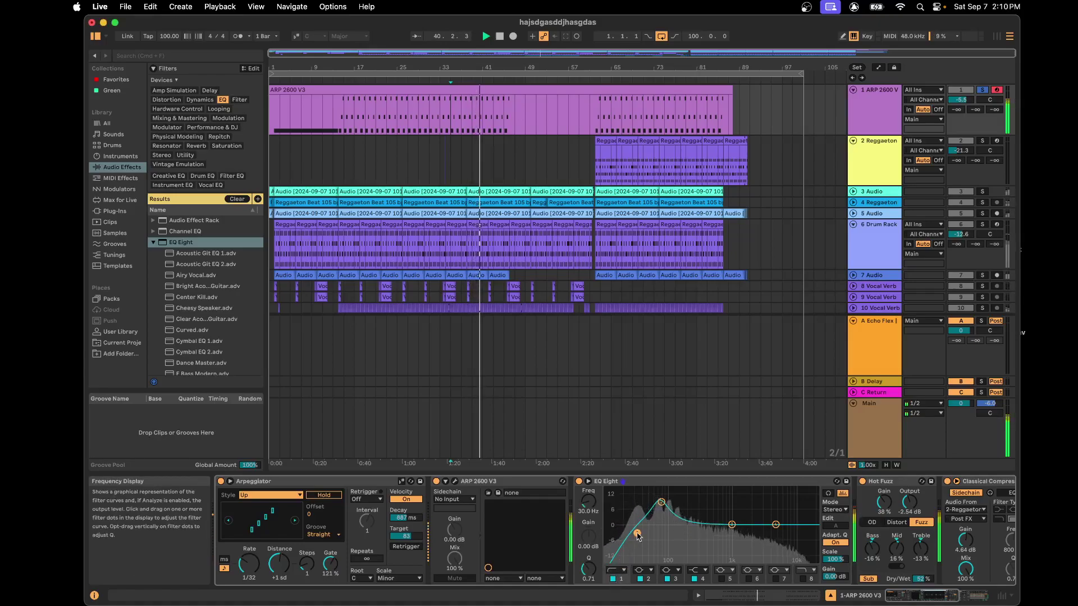
Boost EQ Eight band 3 by about 5.33 dB at 3.16 kHz and unsolo the ARP 2600 V3 track
left_click_drag(731, 512, 764, 513)
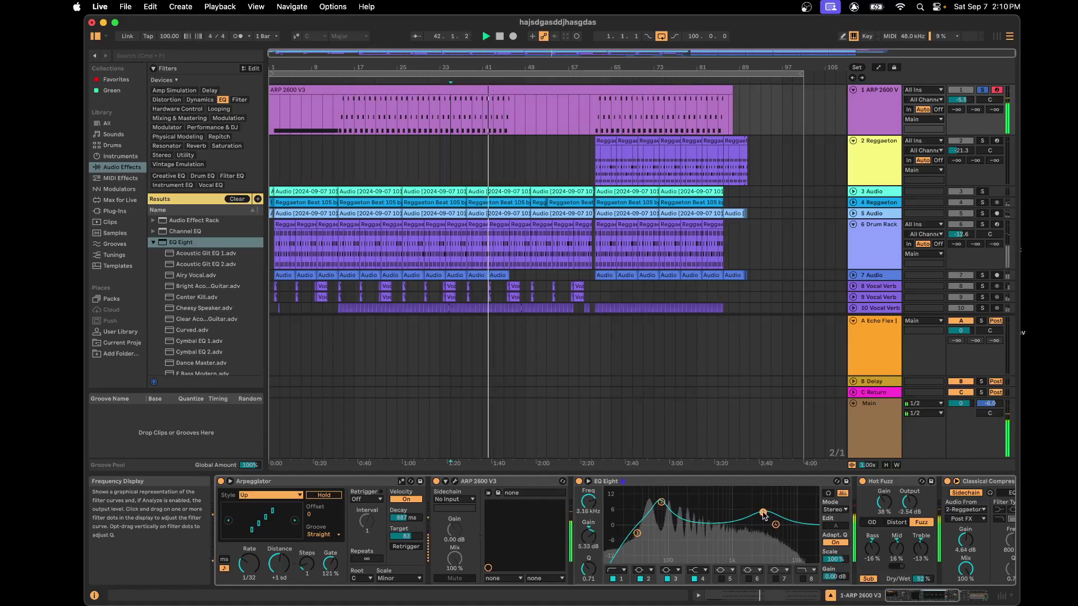
left_click(984, 91)
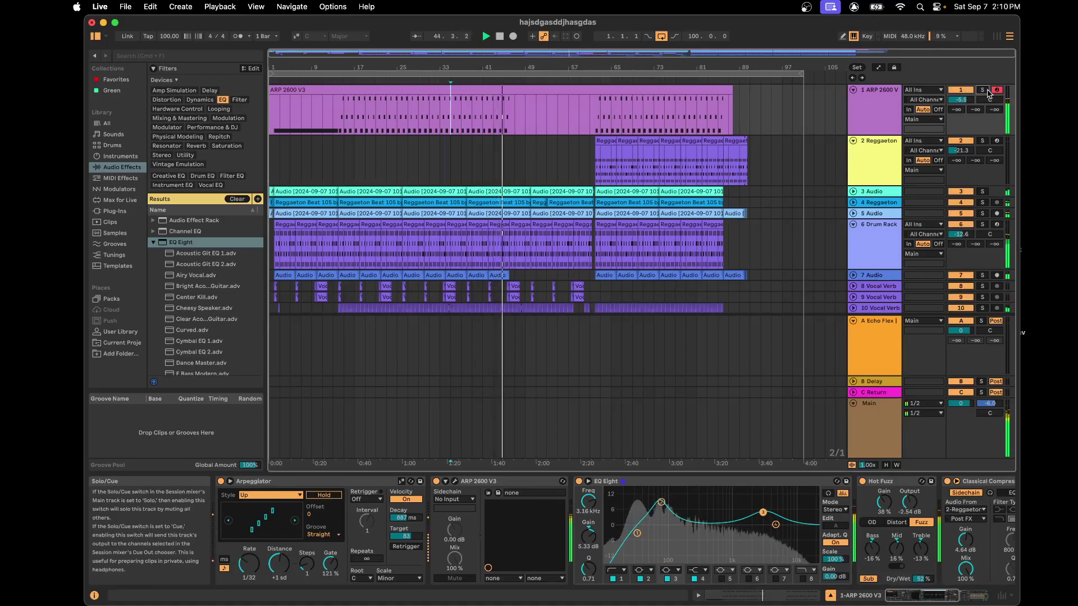
Disarm recording on the ARP 2600 V3 track and play the arrangement from bar 3
left_click(444, 168)
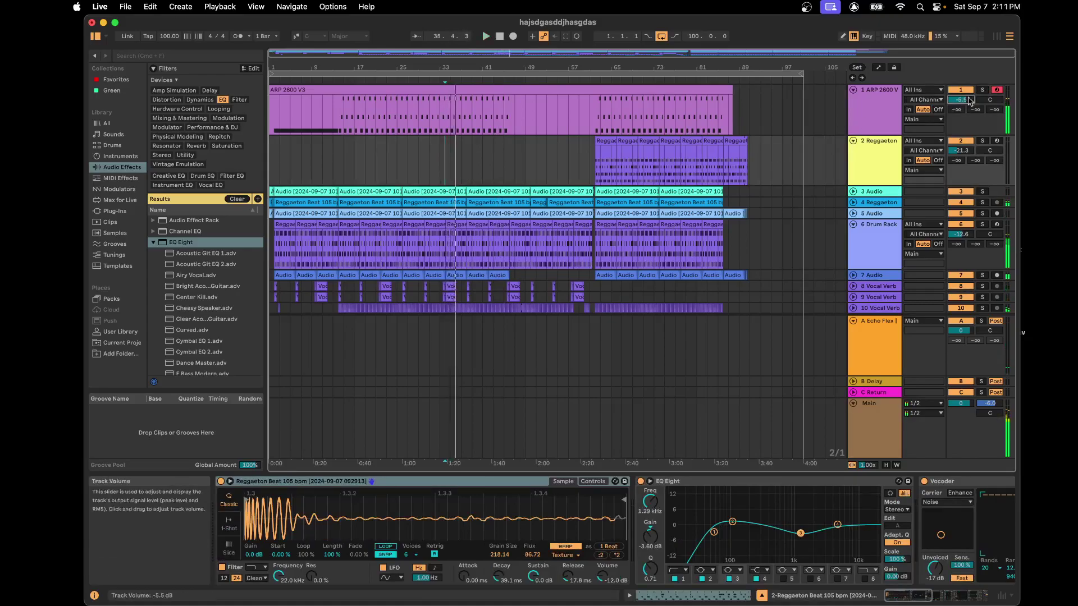
left_click(276, 159)
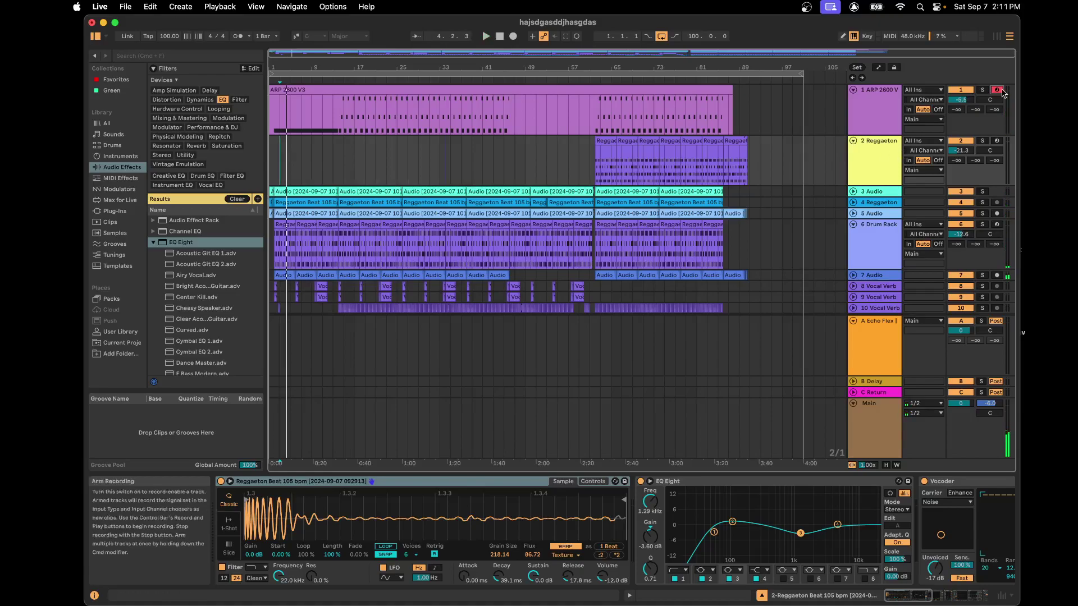
key("space")
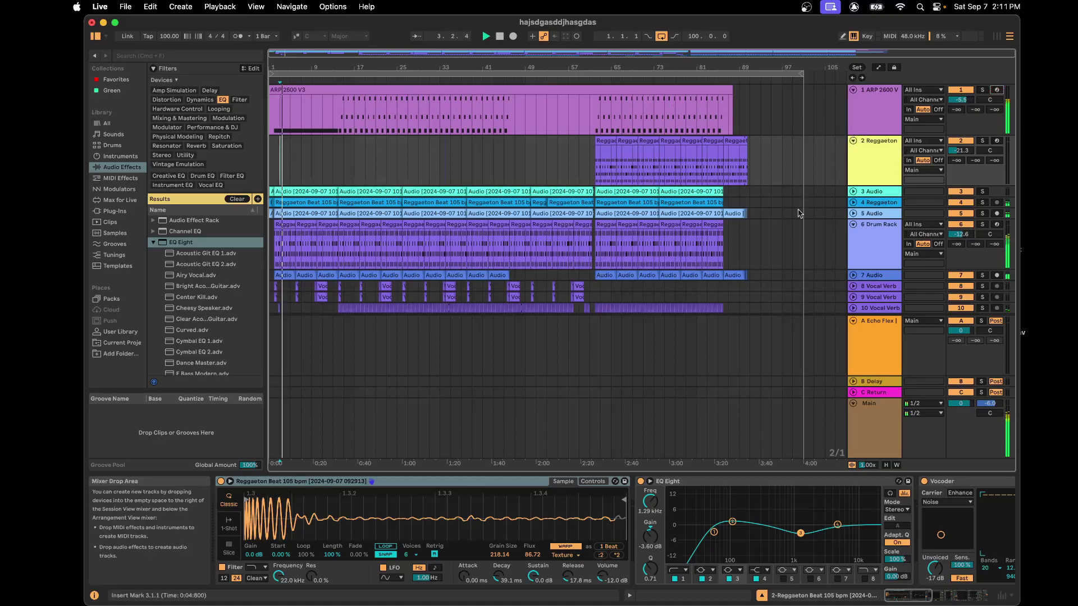
scroll(792, 230, "down", 3)
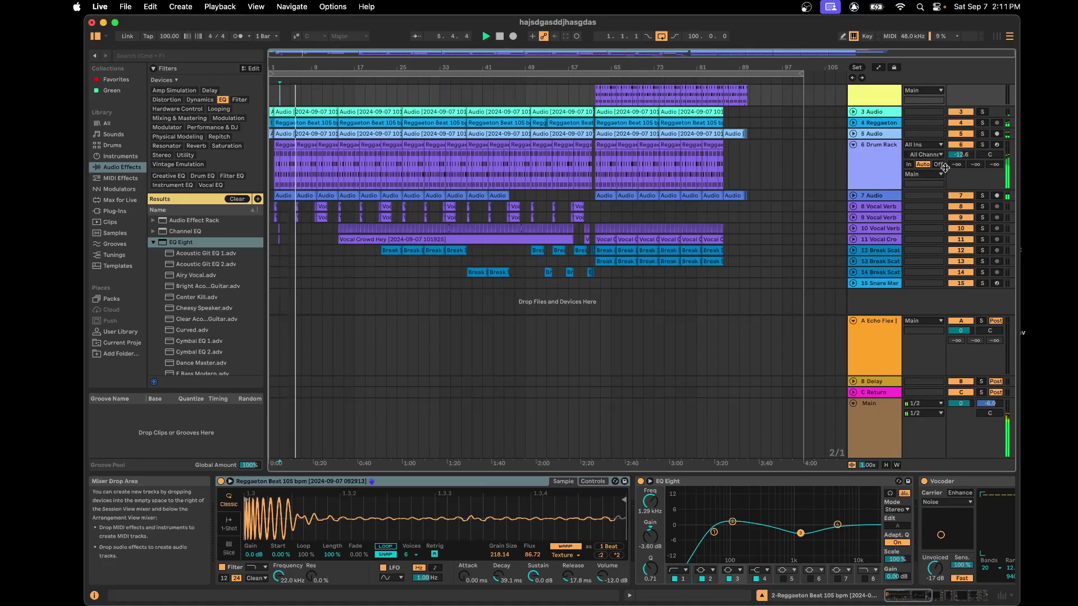
scroll(894, 174, "up", 3)
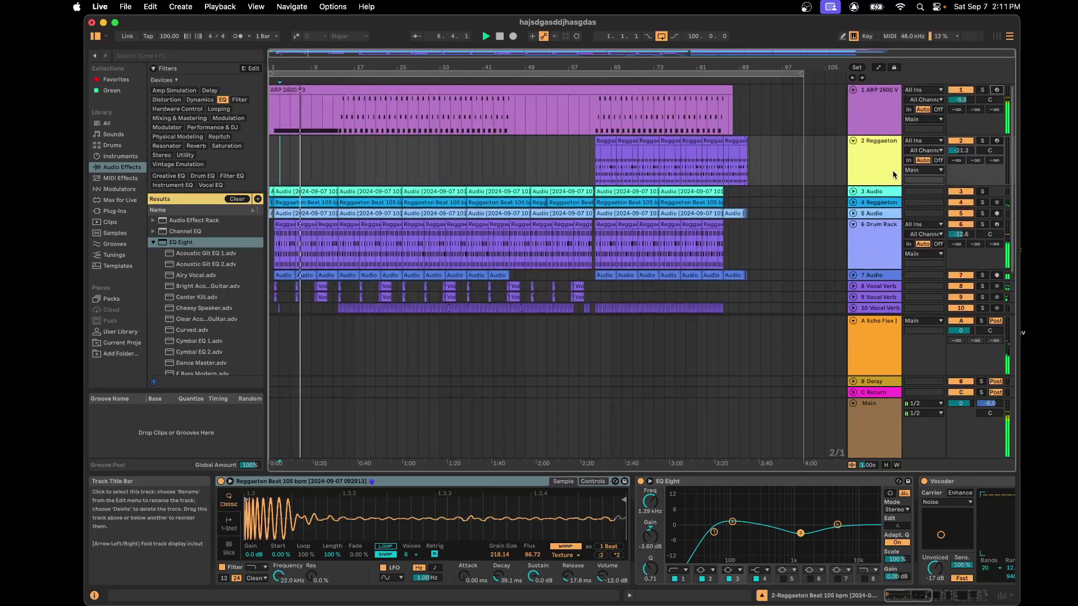
Lower the ARP 2600 V3 track's volume to about -16.4 dB during playback and turn up the system volume
left_click_drag(961, 100, 961, 119)
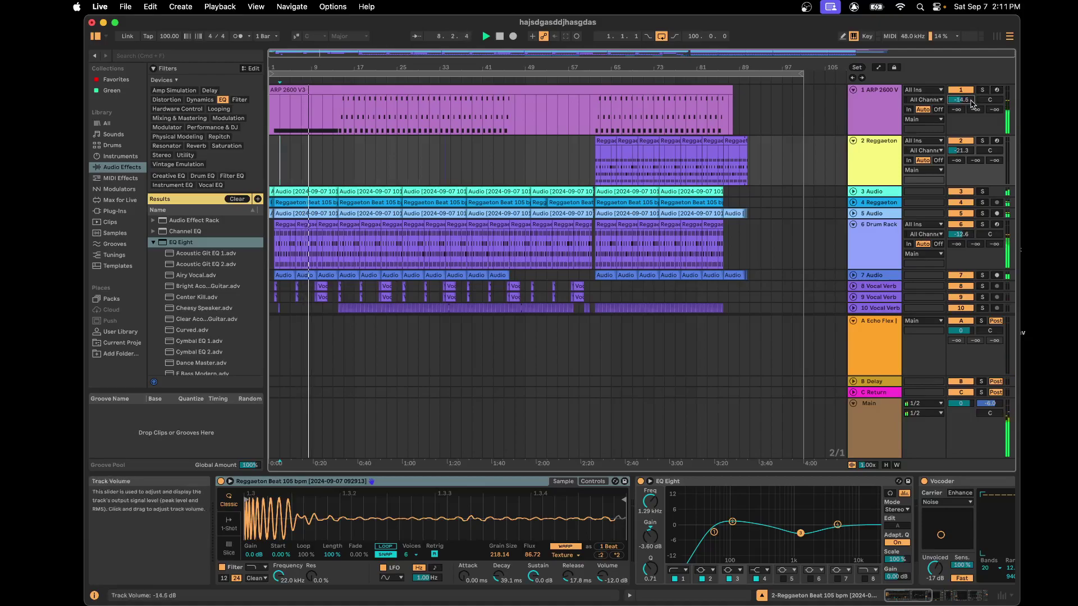
key("XF86AudioRaiseVolume")
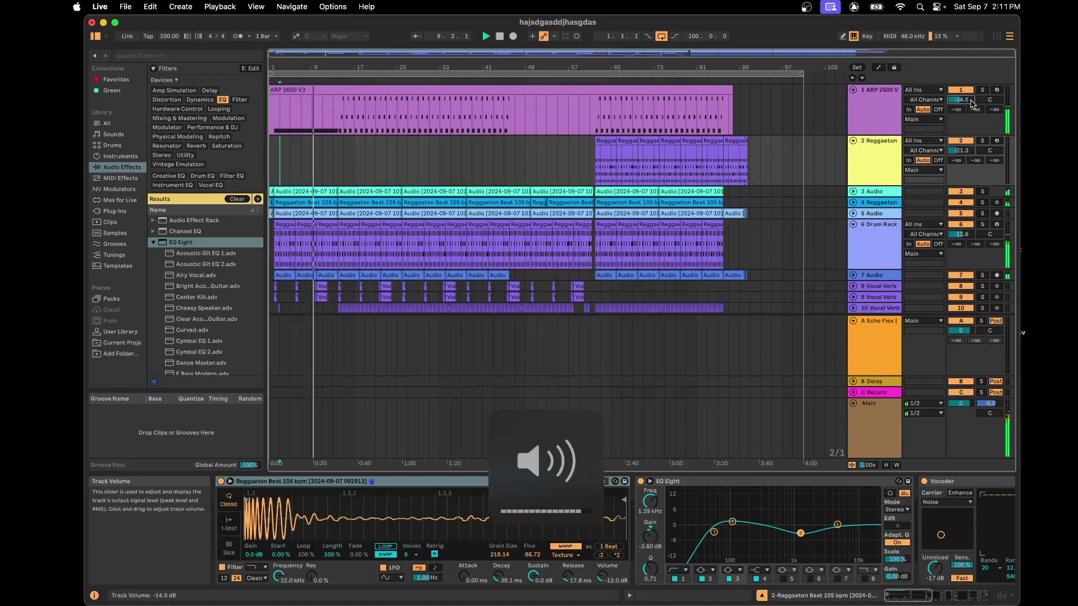
left_click_drag(973, 103, 973, 110)
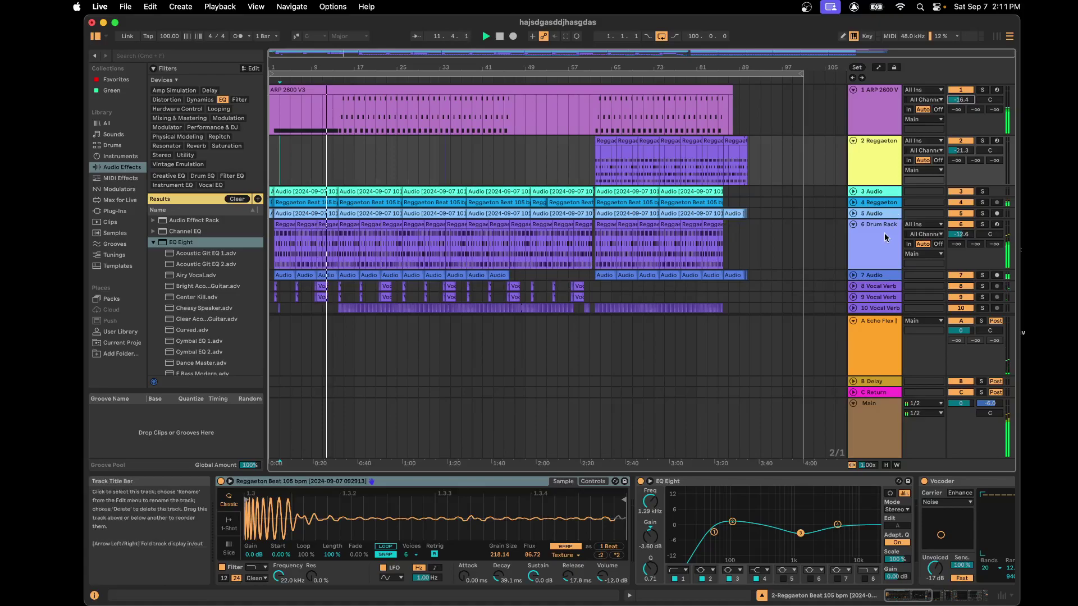
Raise the Drum Rack track's volume to about -10.6 dB and check the 5 Audio track's mixer settings during playback
scroll(884, 237, "down", 3)
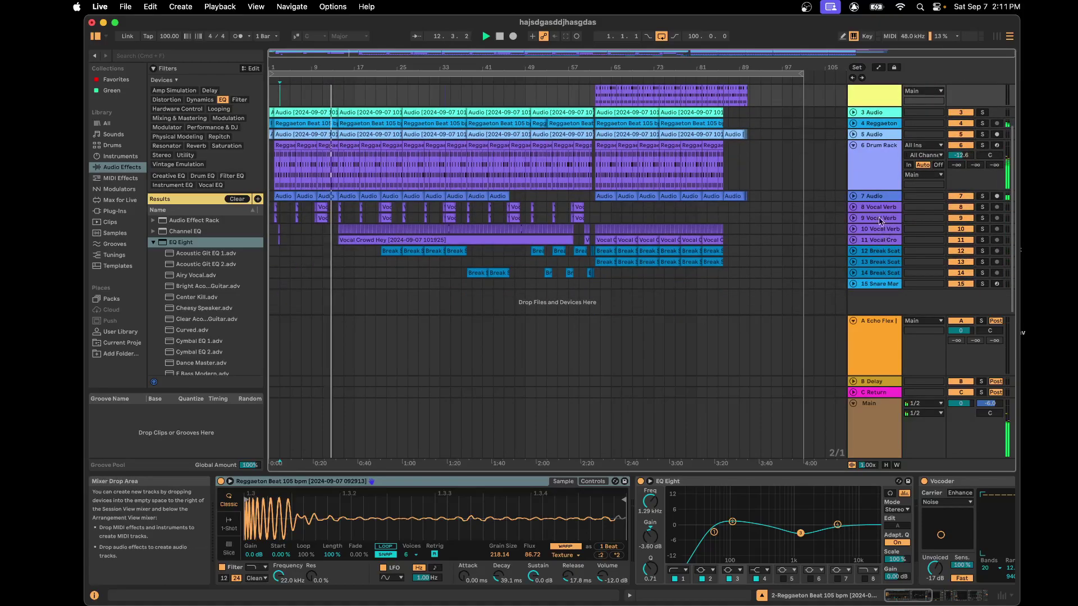
left_click(880, 161)
left_click_drag(959, 155, 959, 144)
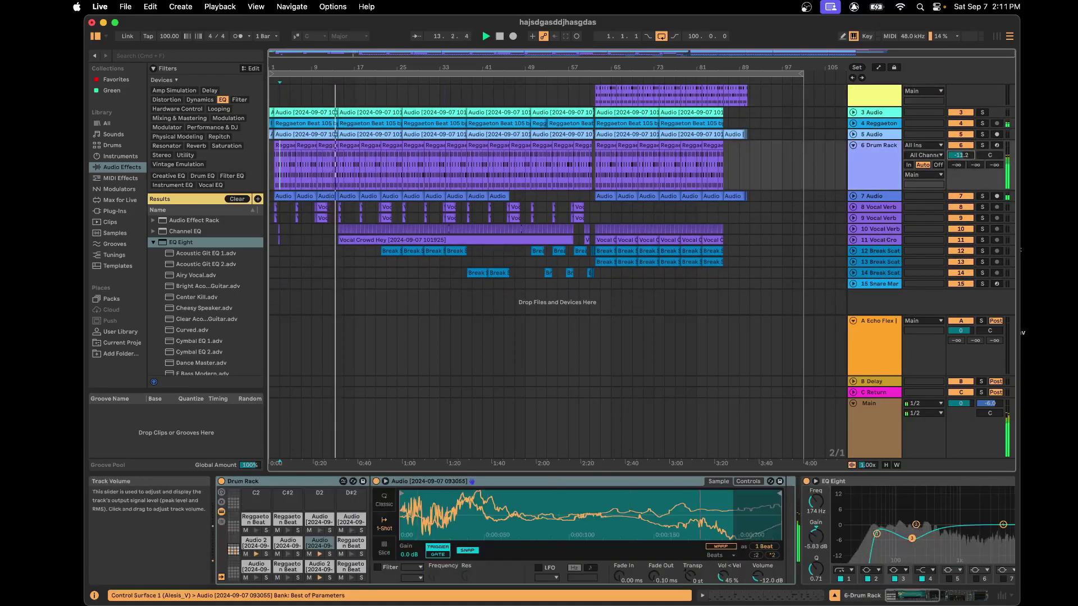
left_click(867, 138)
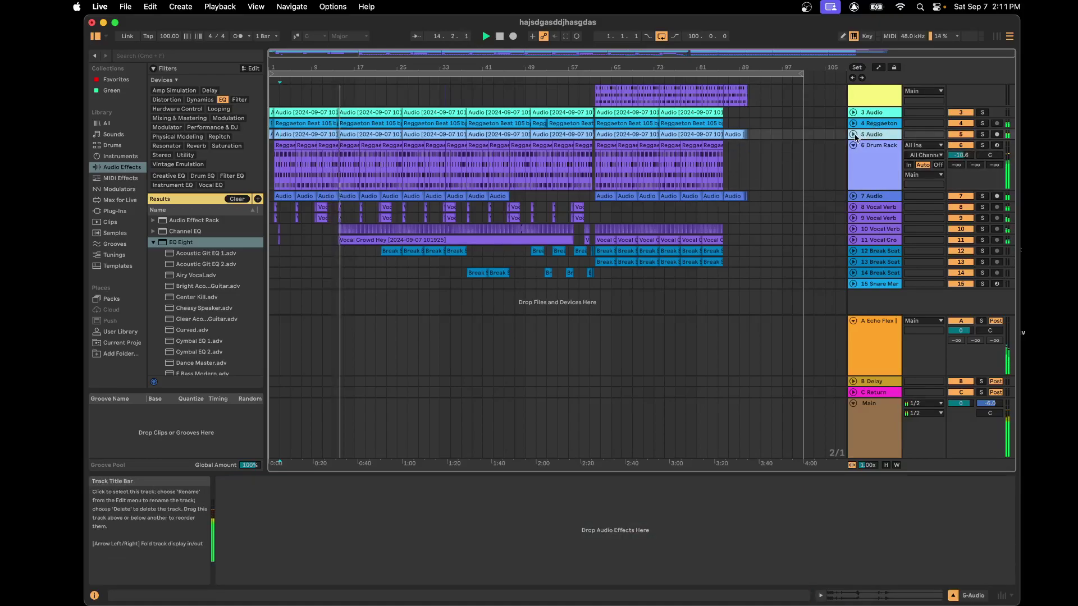
left_click(853, 134)
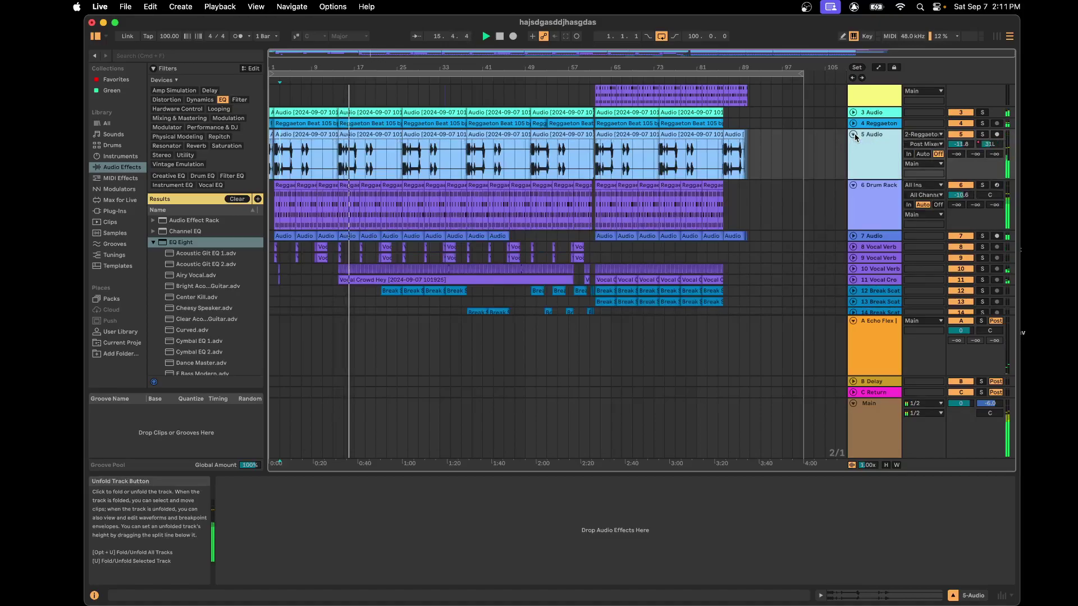
left_click(853, 135)
Raise the 3 Audio track's volume slightly and set the Main track's cue volume to about -5.3 dB
left_click(860, 114)
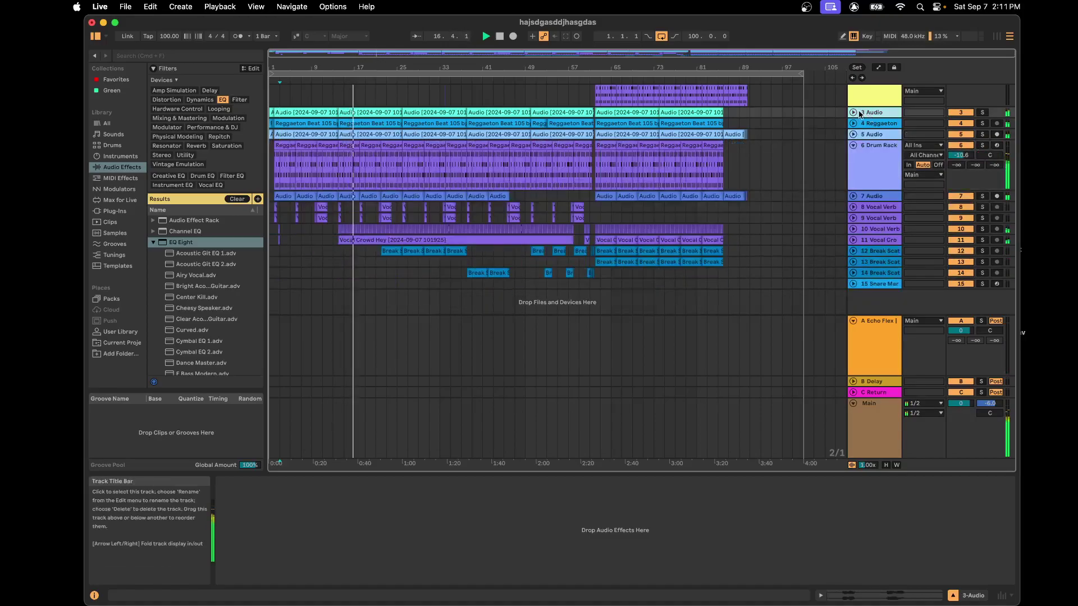
left_click(854, 113)
left_click_drag(961, 122, 961, 119)
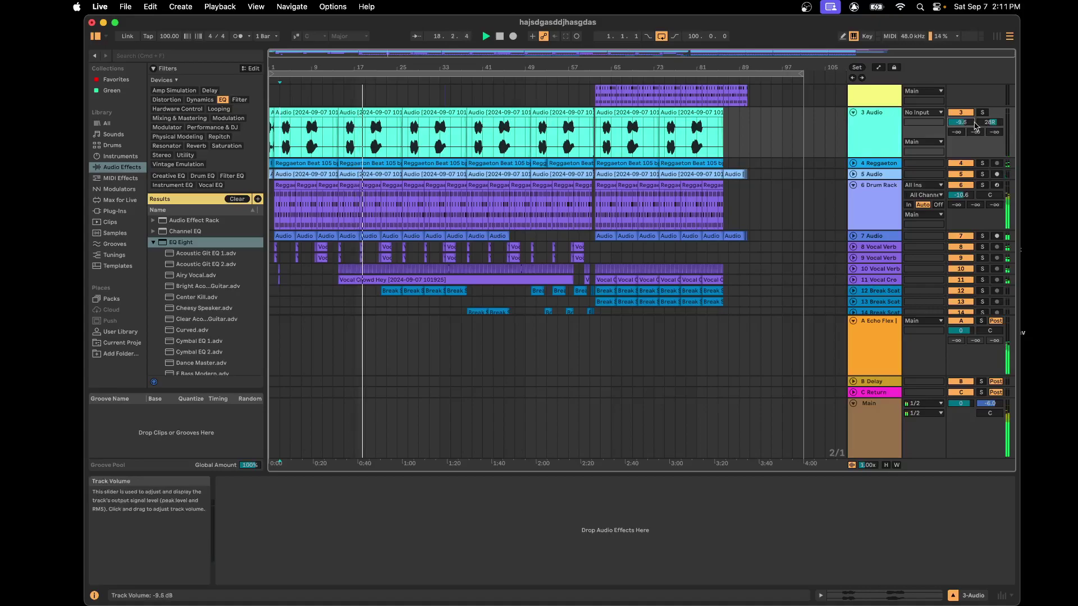
left_click(854, 113)
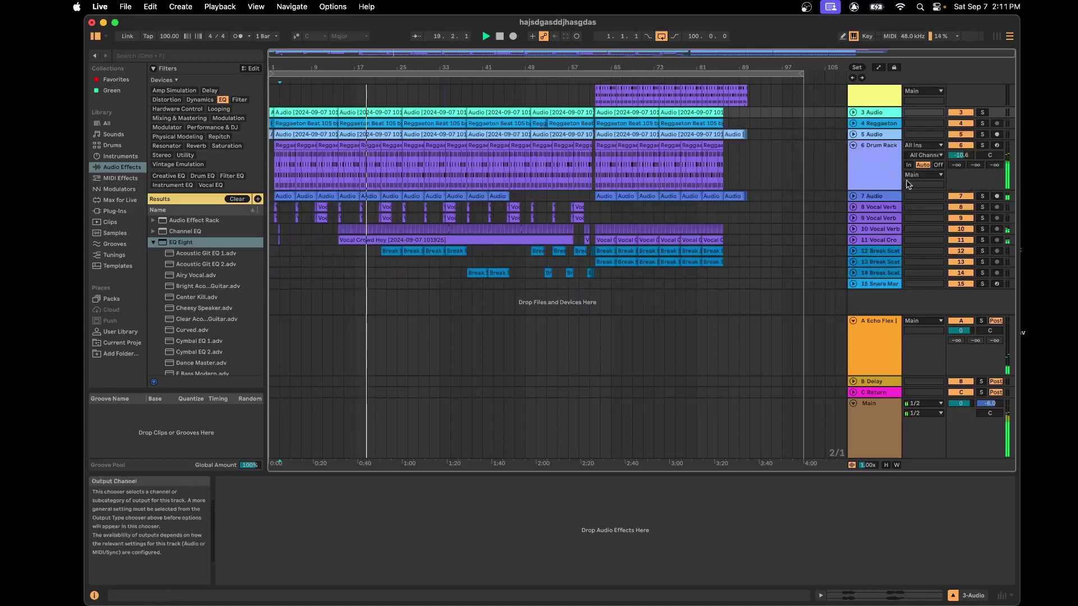
left_click_drag(983, 404, 984, 406)
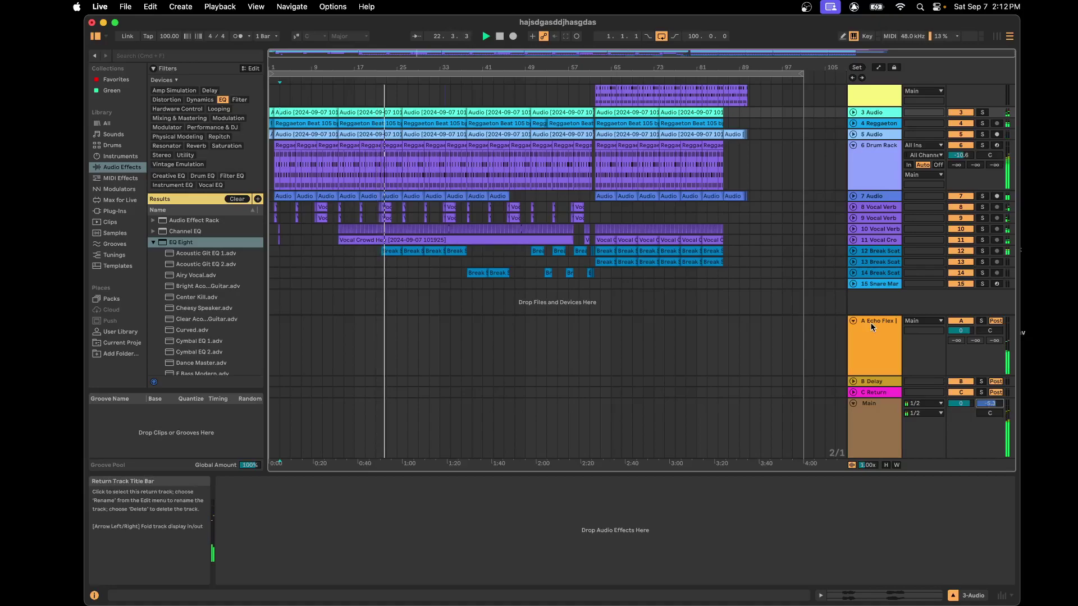
Raise the ARP 2600 V3 track's volume to about -11.2 dB and review its device chain
scroll(684, 287, "up", 3)
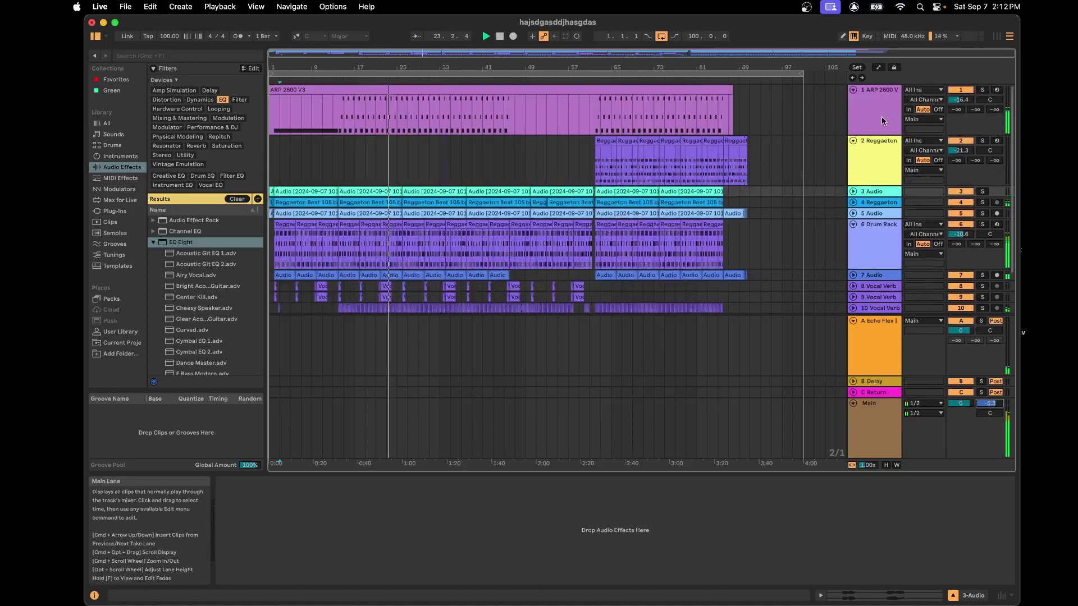
left_click(963, 92)
left_click(964, 91)
left_click_drag(962, 100, 962, 93)
left_click(982, 91)
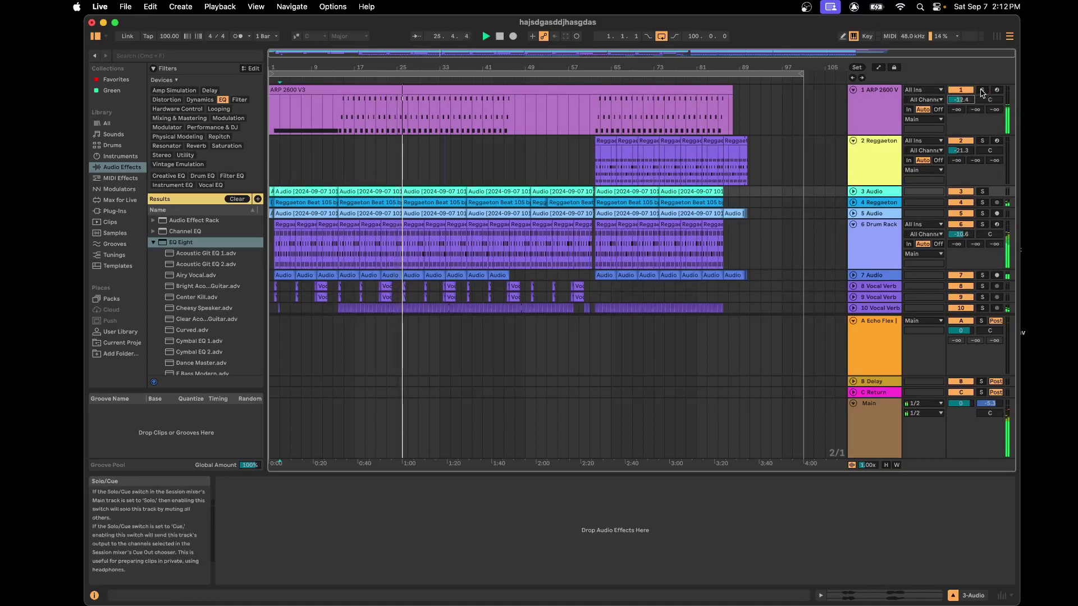
left_click(981, 91)
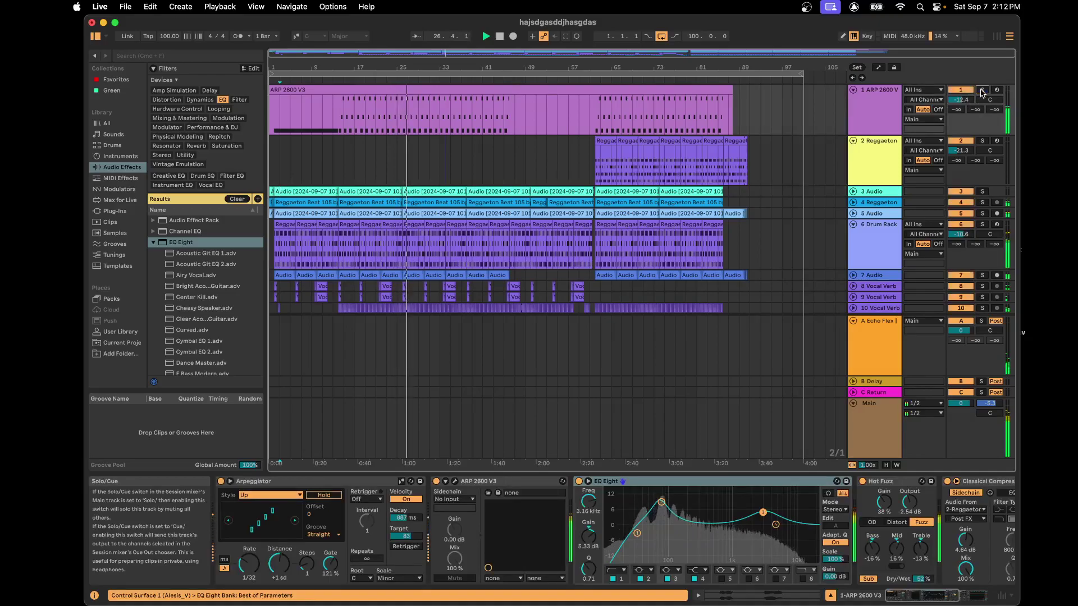
left_click_drag(966, 103, 966, 101)
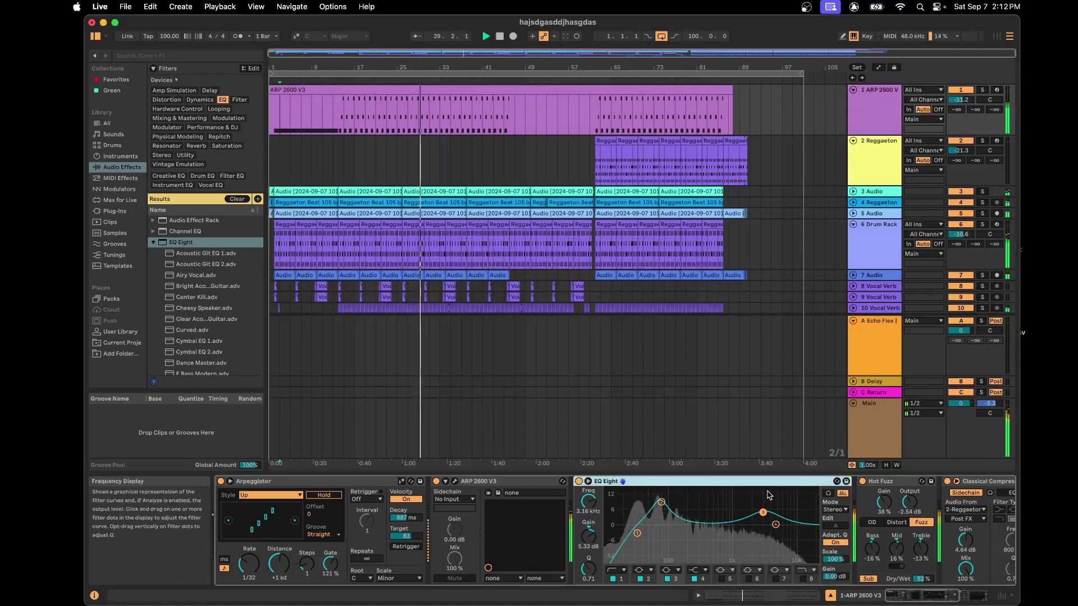
scroll(779, 530, "right", 5)
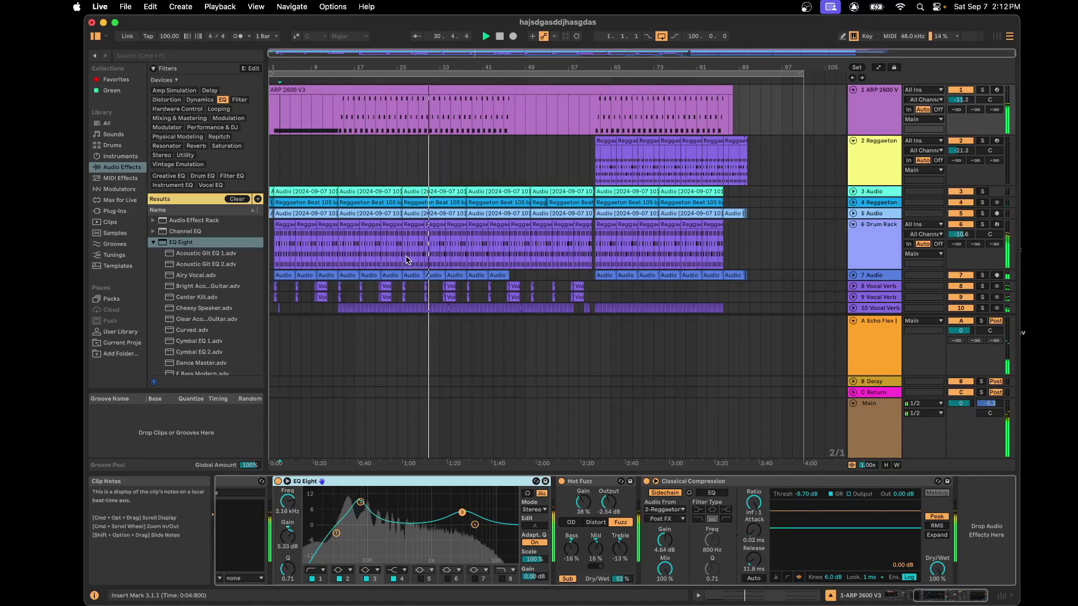
Play the arrangement from bar 1, check the Drum Rack track soloed, and set its volume to about -10.4 dB
left_click(272, 169)
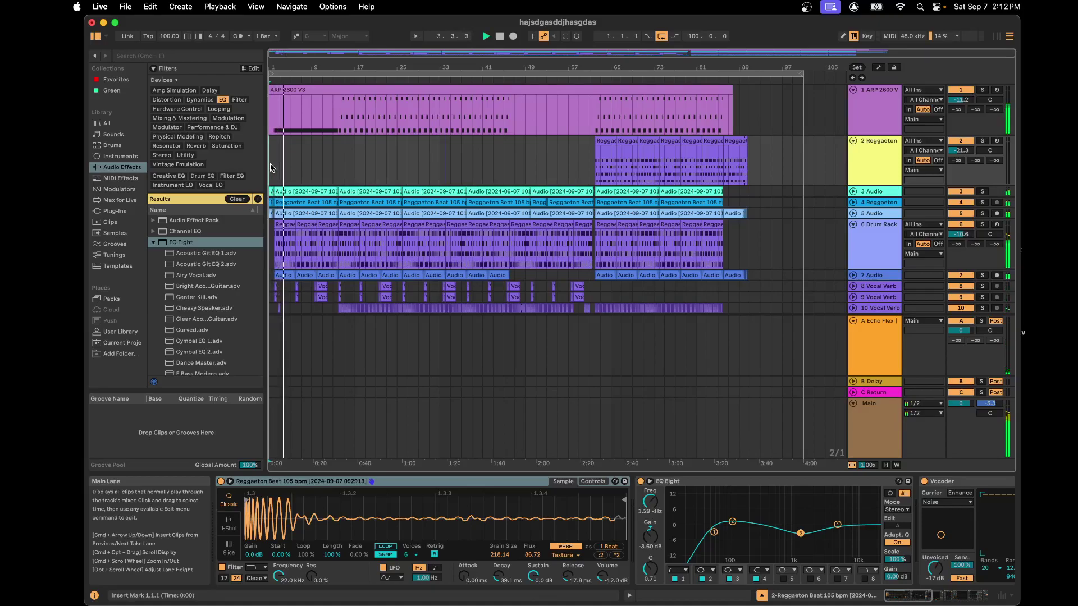
scroll(674, 219, "down", 1)
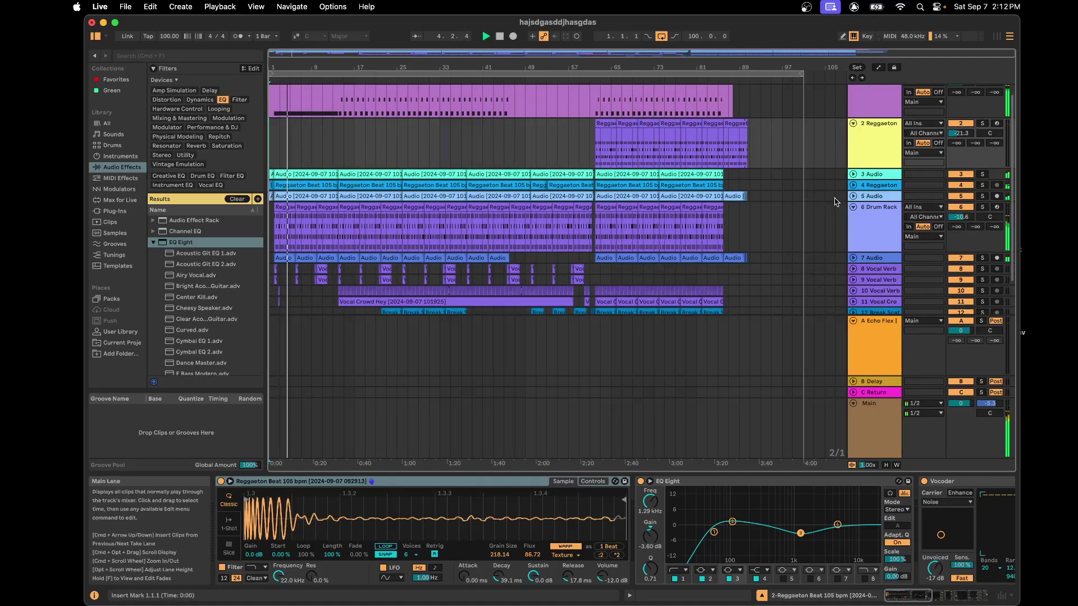
left_click(858, 222)
left_click_drag(963, 217, 965, 217)
left_click(983, 207)
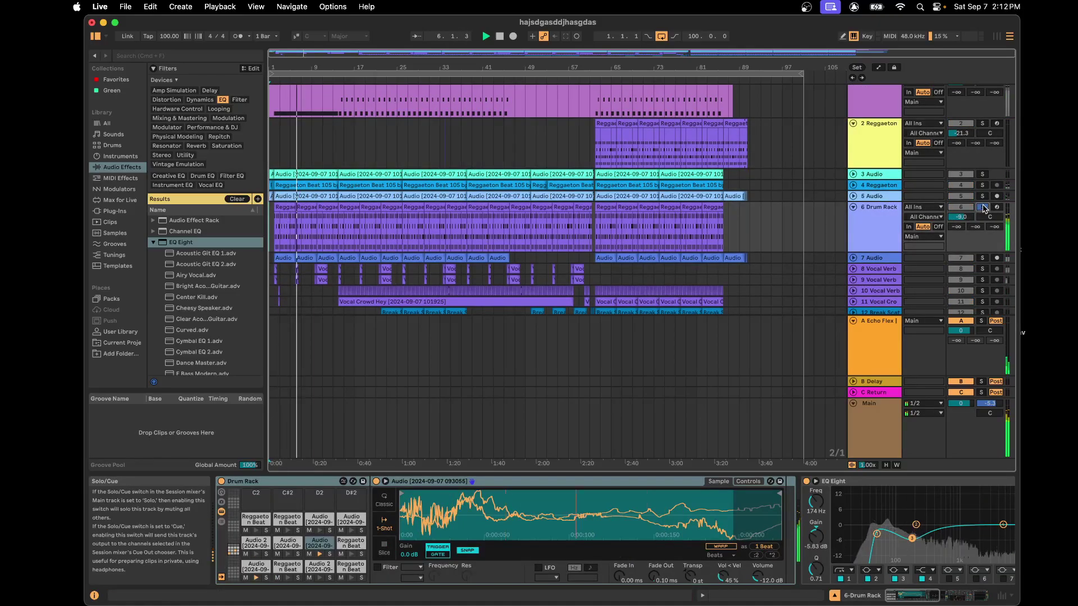
left_click(985, 209)
left_click_drag(963, 217, 963, 223)
Unfold the 7 Audio track, restart playback from bar 1, and audition the track soloed before unsoloing it
left_click(853, 261)
left_click(852, 258)
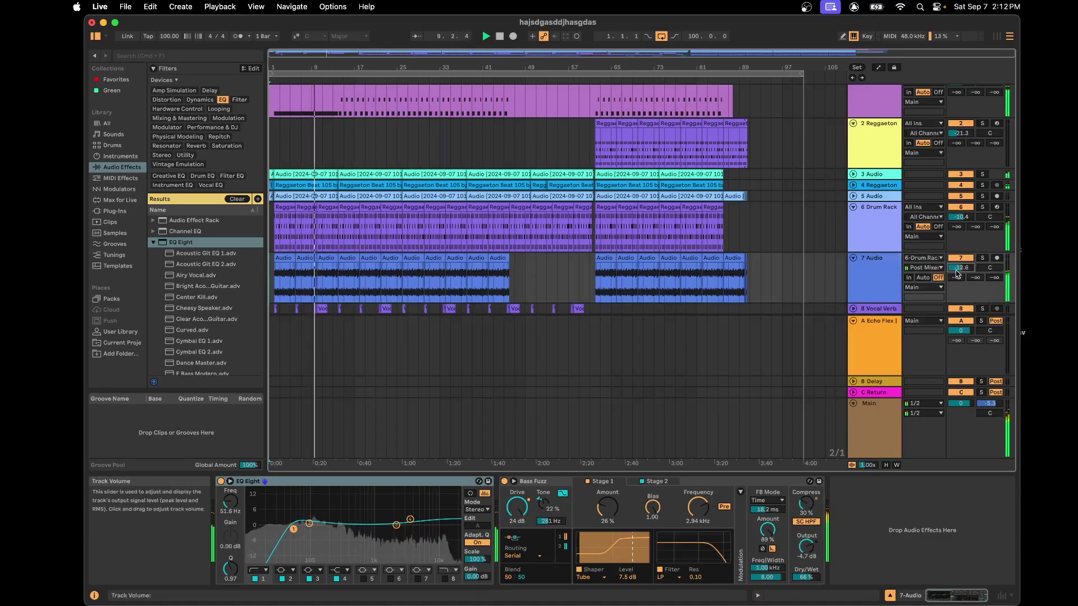
left_click(878, 278)
key("space")
key("space")
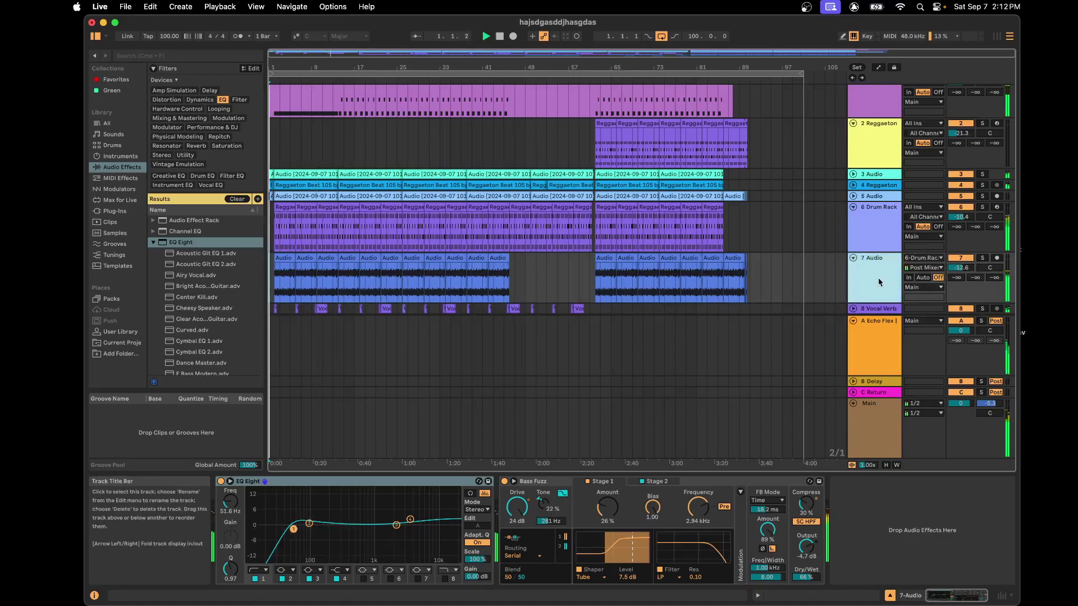
left_click(984, 259)
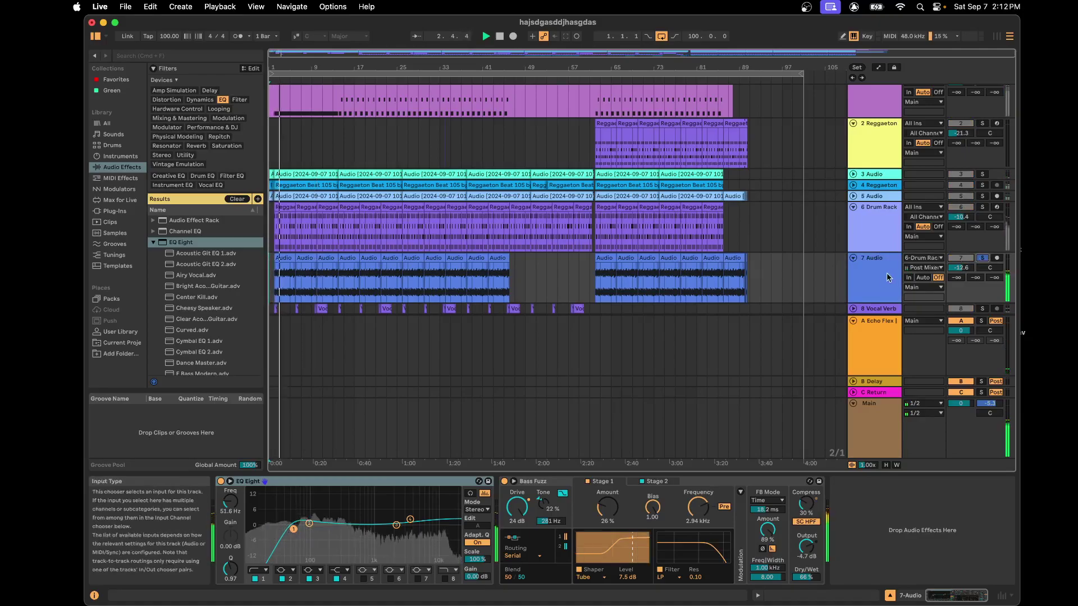
left_click(982, 258)
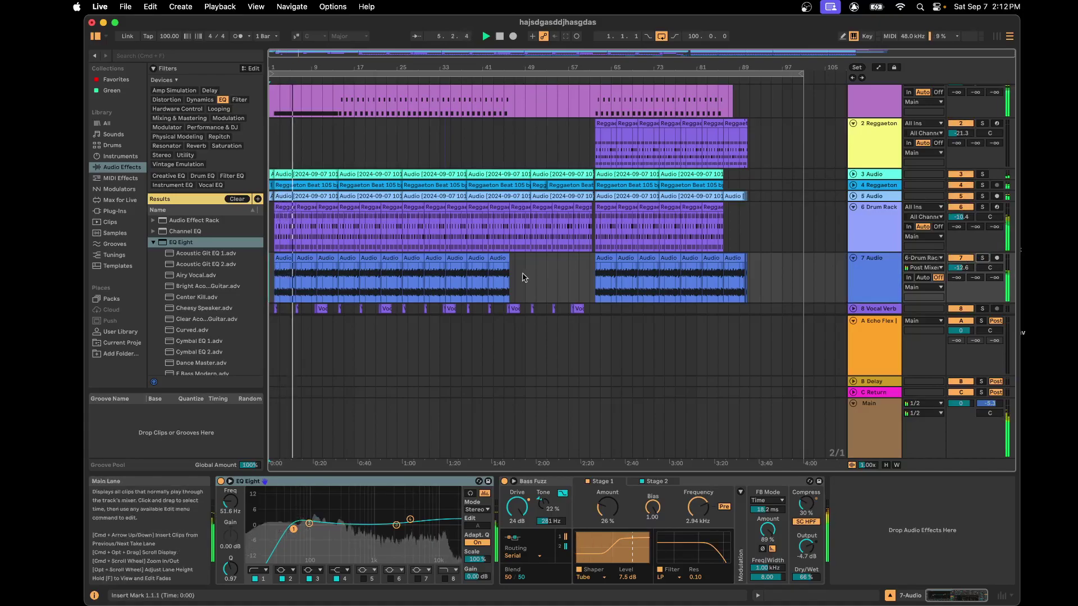
Audition the arrangement's later section from bars 43, 47, 53 and 59, and replay it from bar 45
left_click(493, 282)
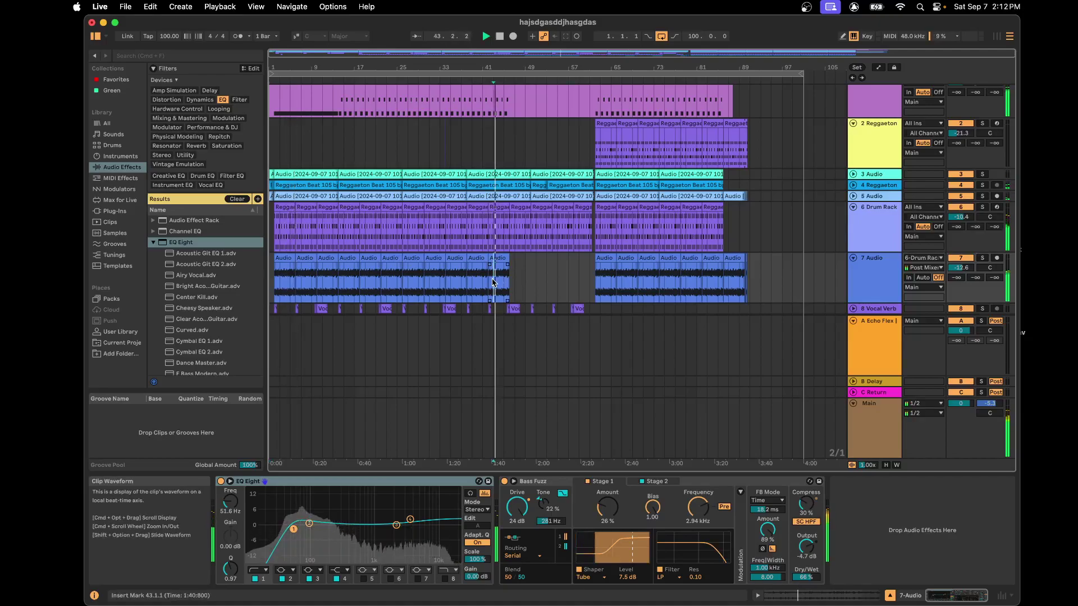
left_click(515, 294)
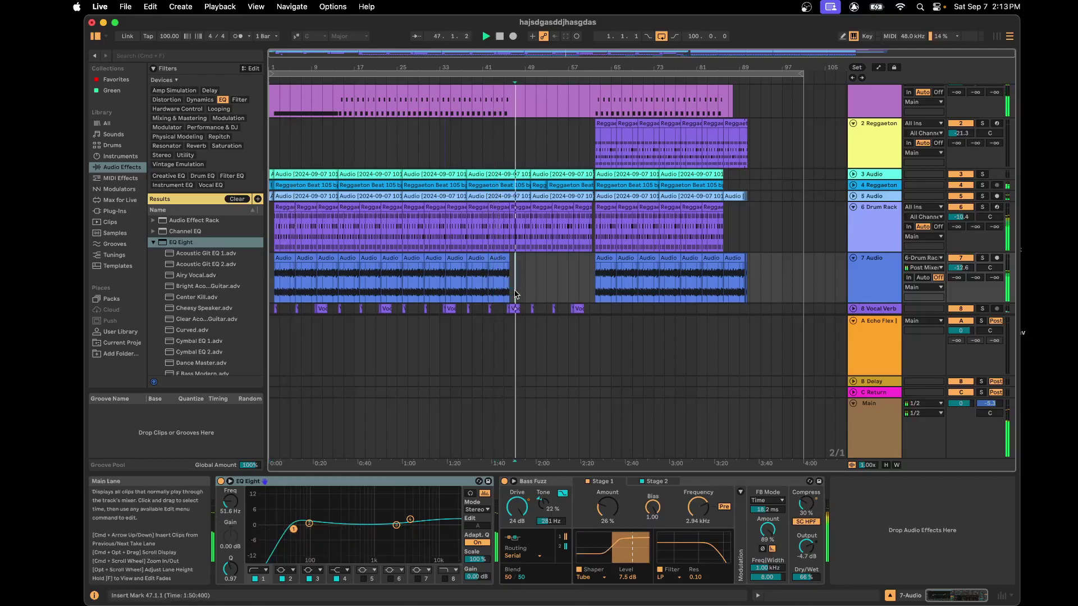
left_click(550, 289)
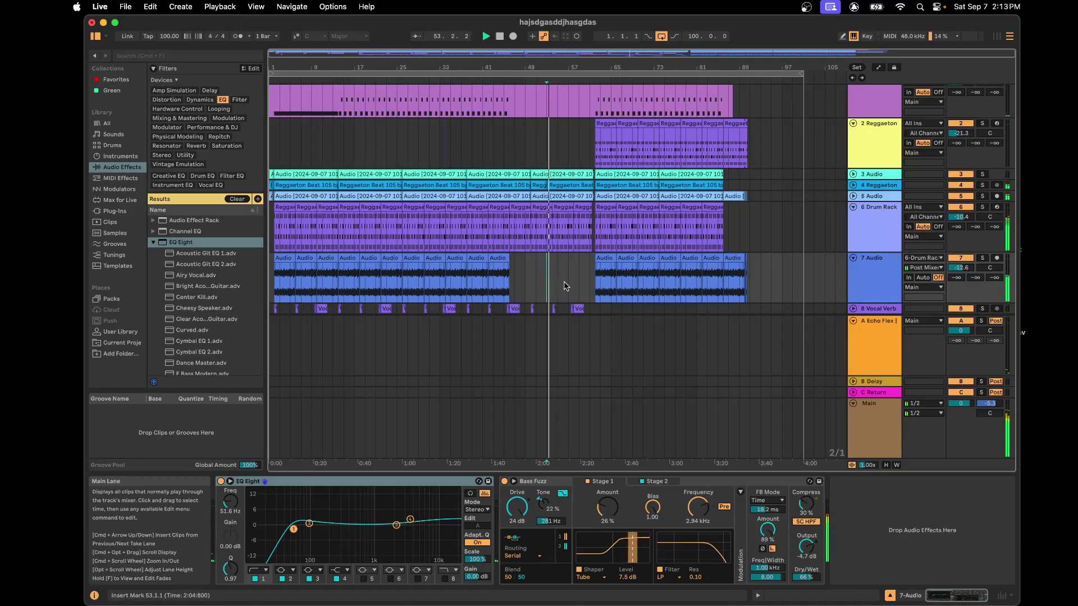
left_click(580, 282)
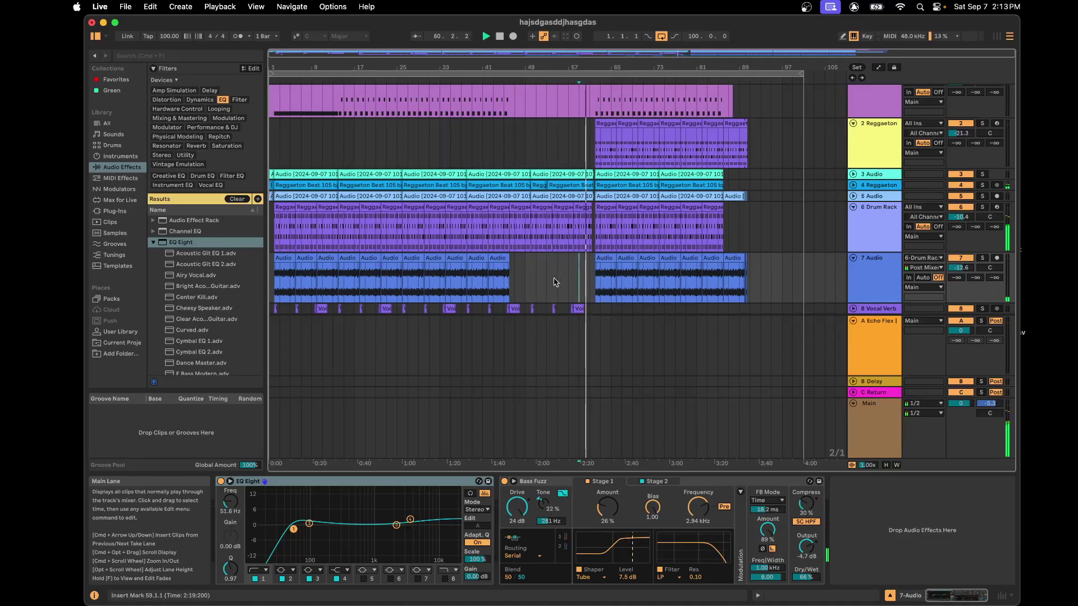
left_click(506, 279)
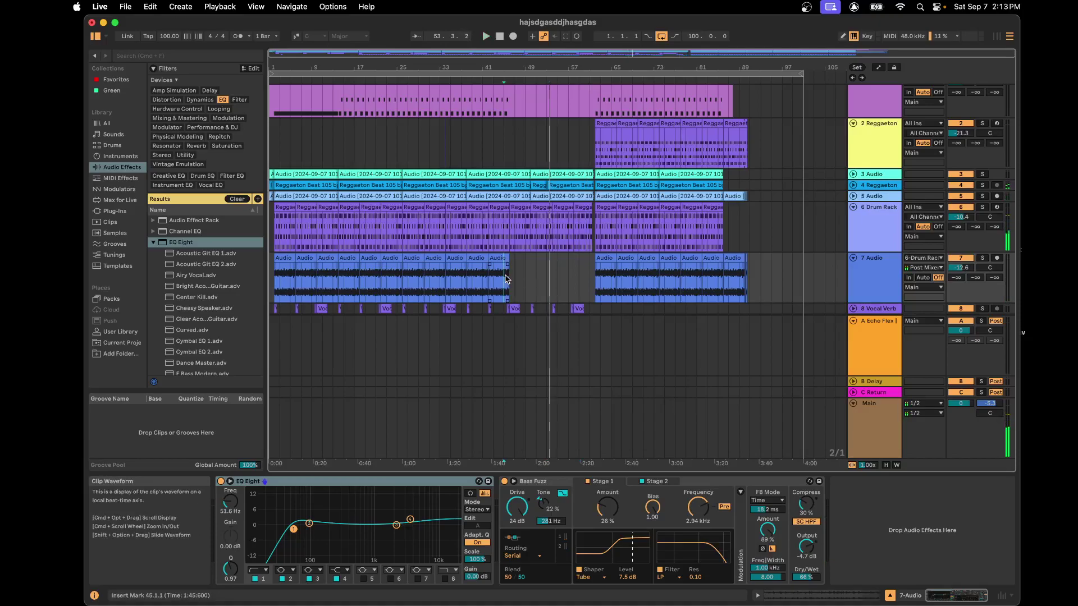
key("space")
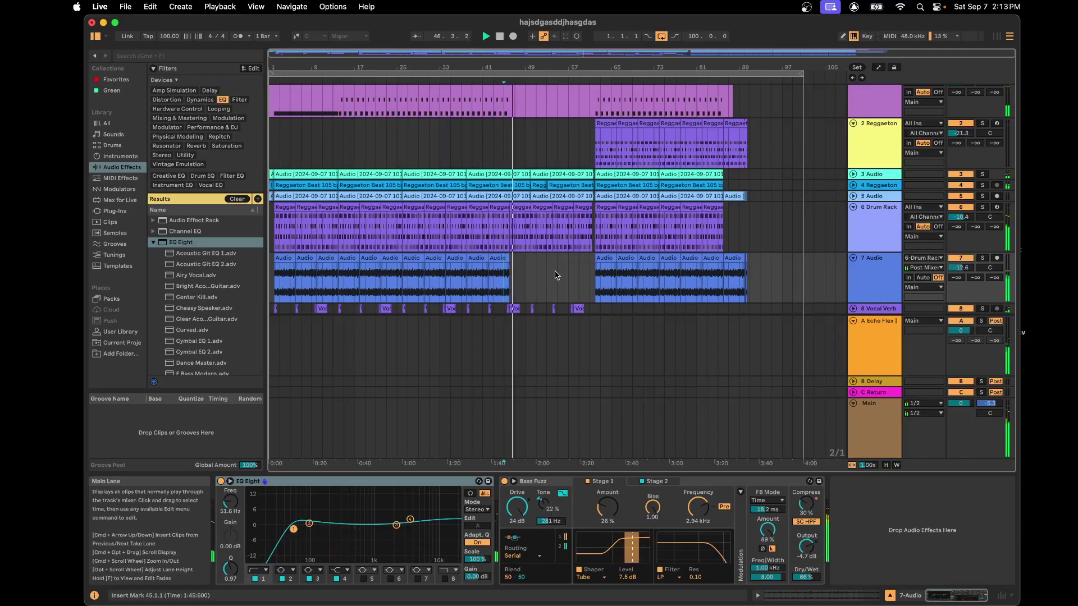
Check the ARP 2600 V3 track's devices and audition the transition into the final section from bar 59
scroll(968, 109, "up", 1)
scroll(968, 108, "up", 1)
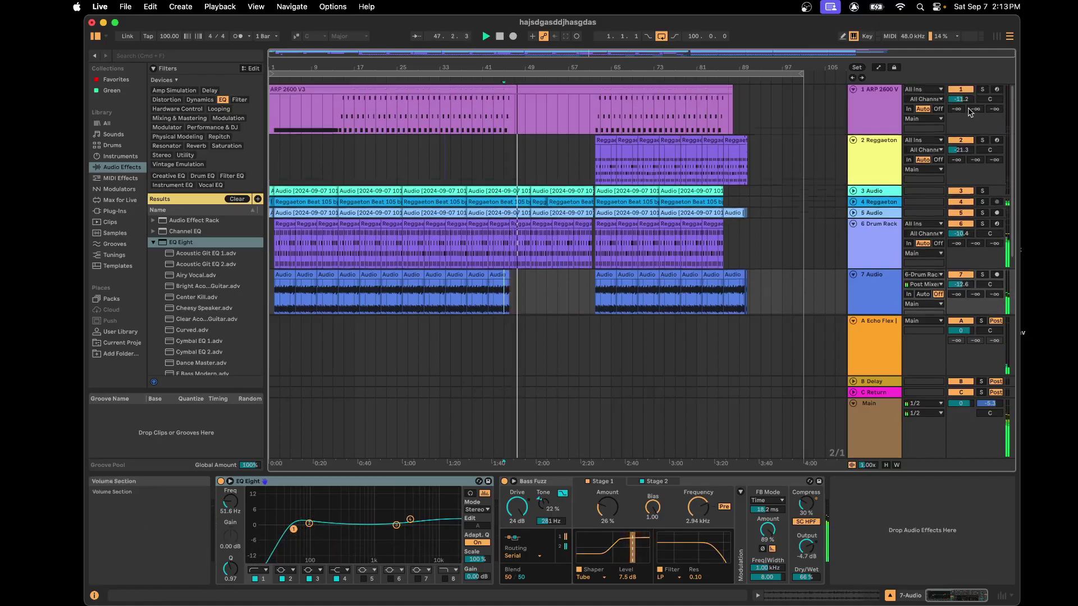
left_click(983, 93)
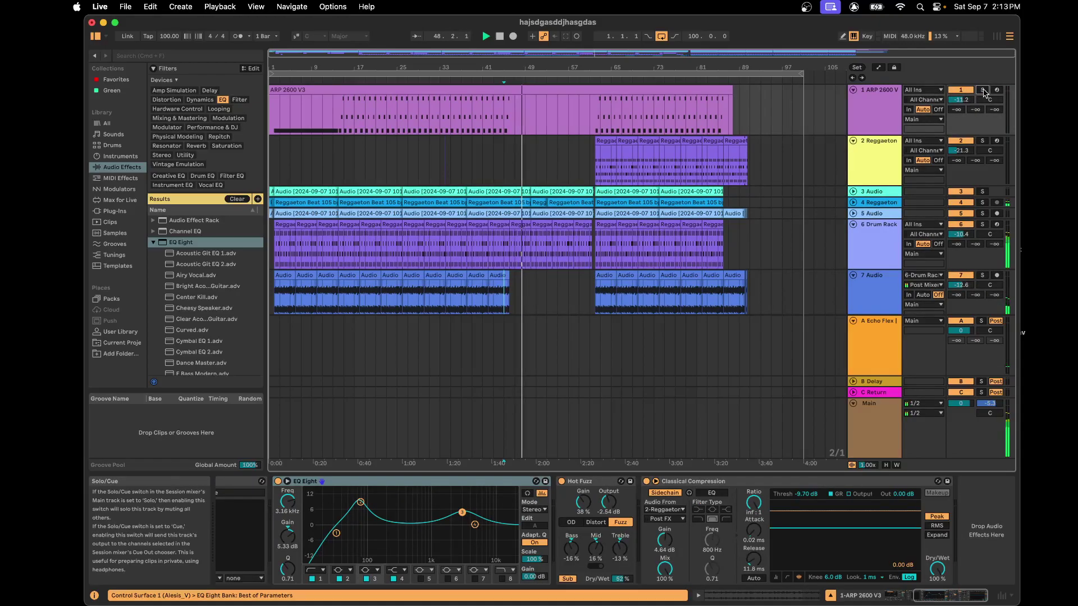
scroll(579, 192, "down", 5)
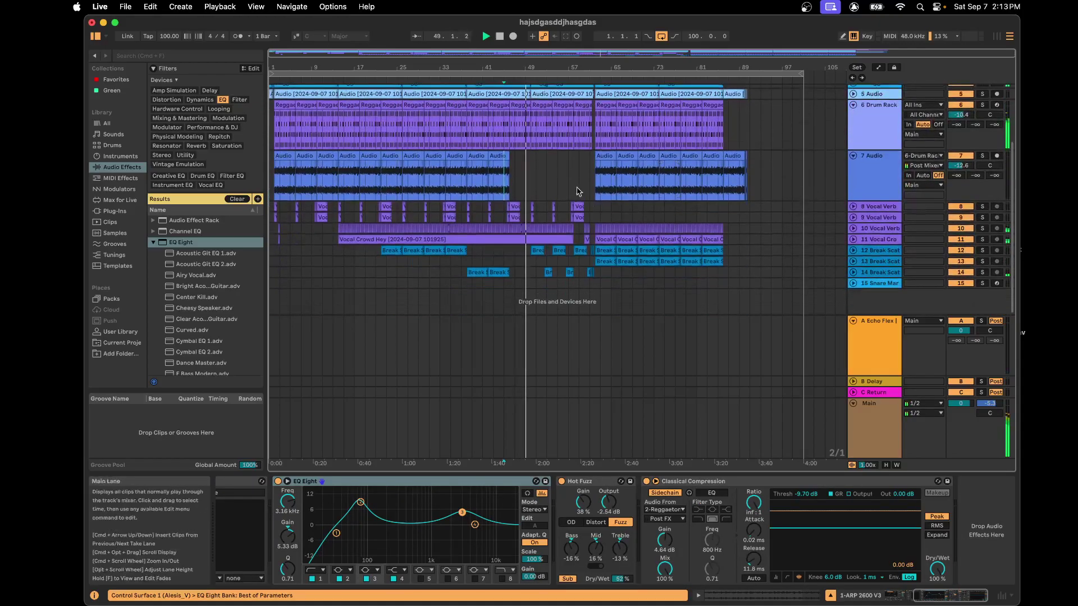
left_click(578, 184)
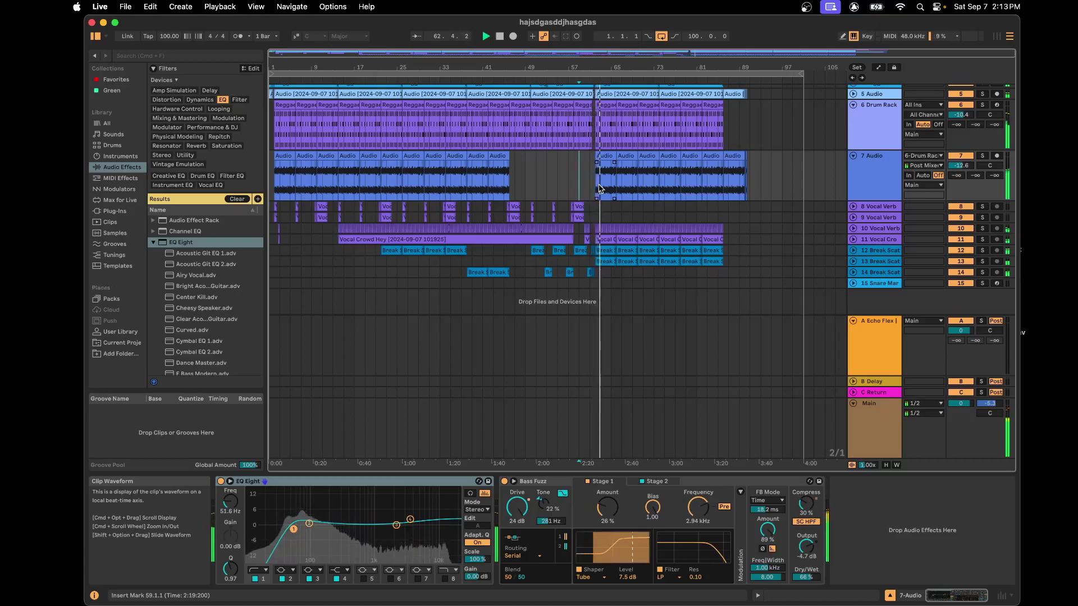
scroll(600, 188, "up", 3)
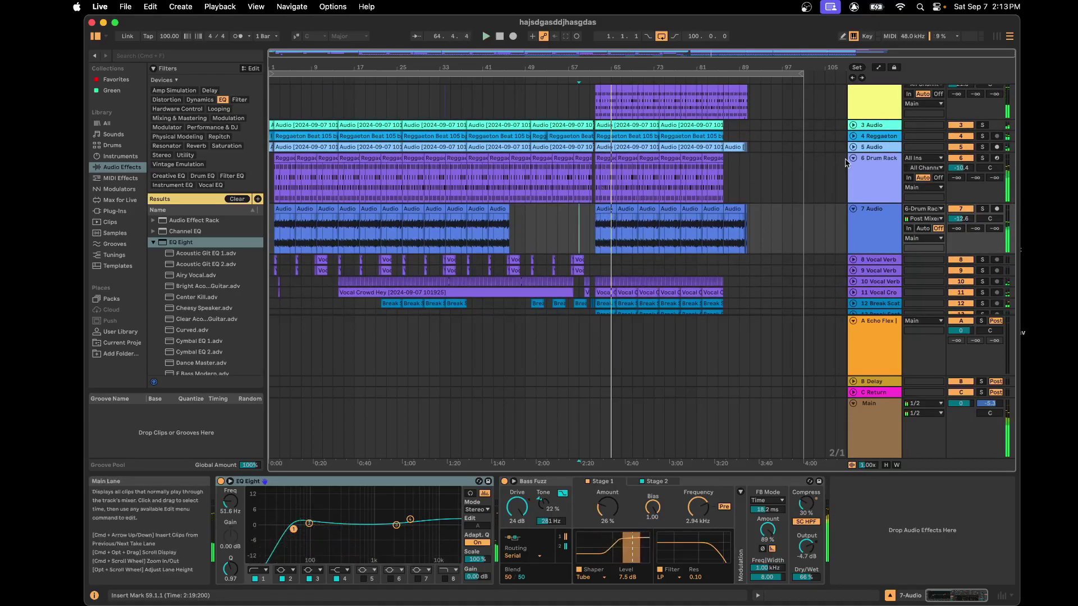
Place the insert marker at bar 93 and start an audio export of the Main track as 24-bit WAV at 48000 Hz
left_click(759, 91)
scroll(759, 92, "up", 4)
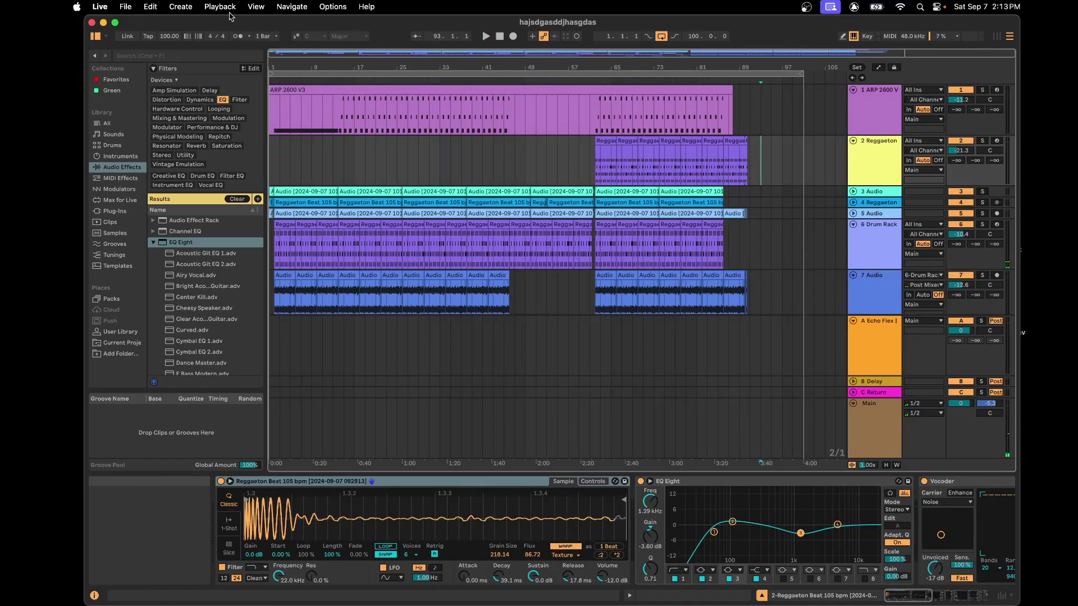
left_click(122, 6)
left_click(168, 214)
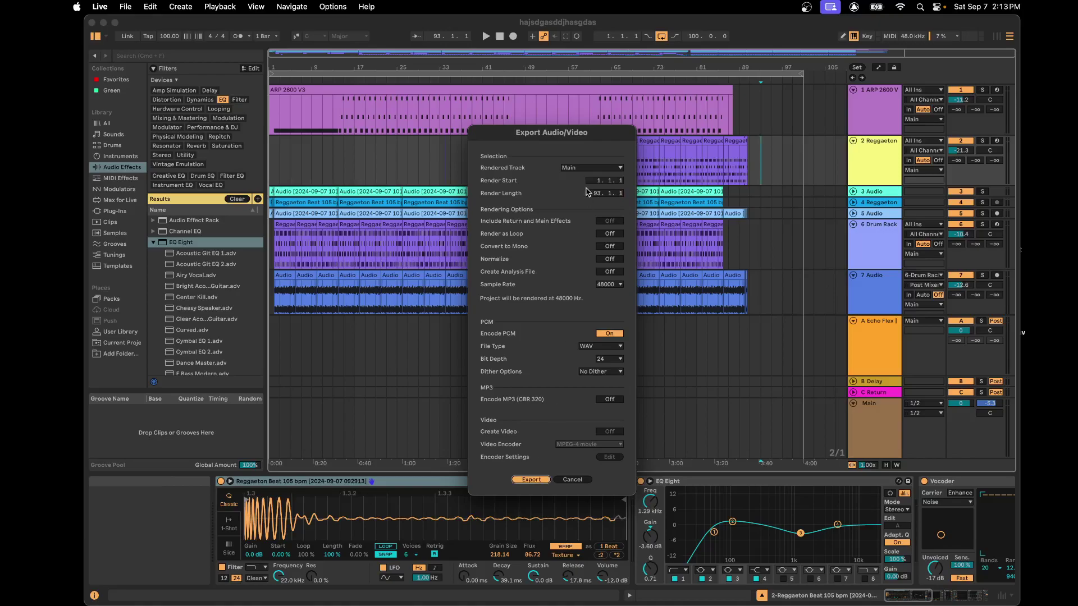
key("Return")
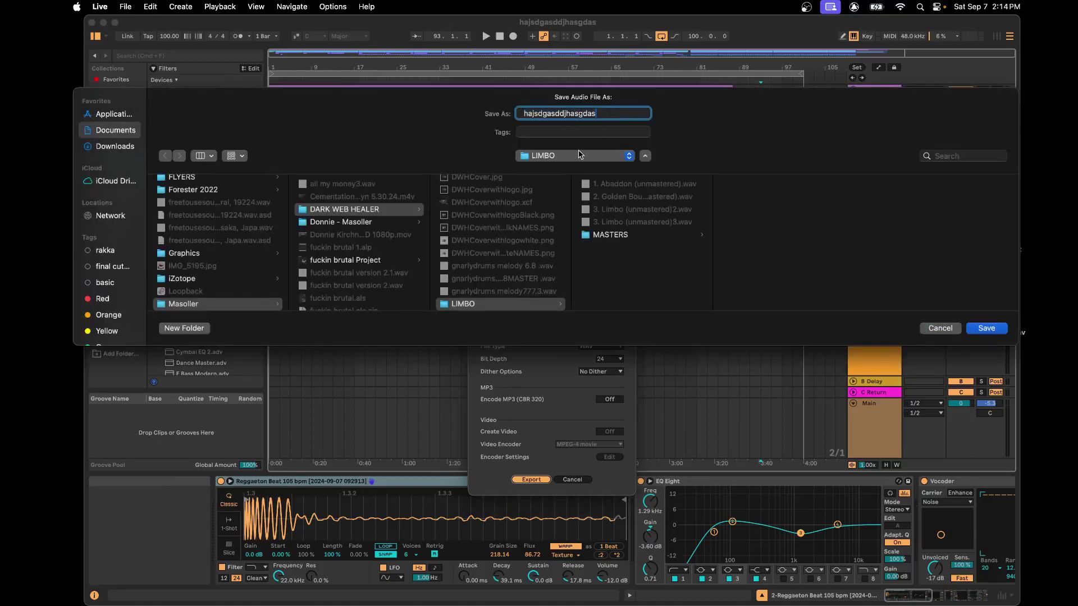
Choose the Documents folder as the destination and save the exported audio file as hajsdgasddjhasgdas
scroll(213, 212, "up", 10)
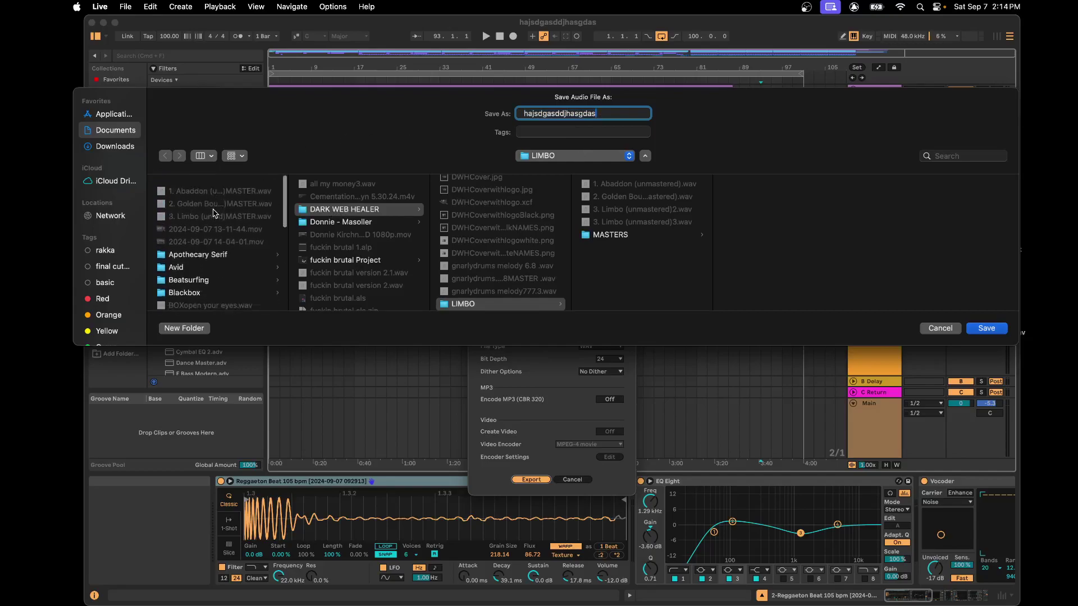
left_click(541, 158)
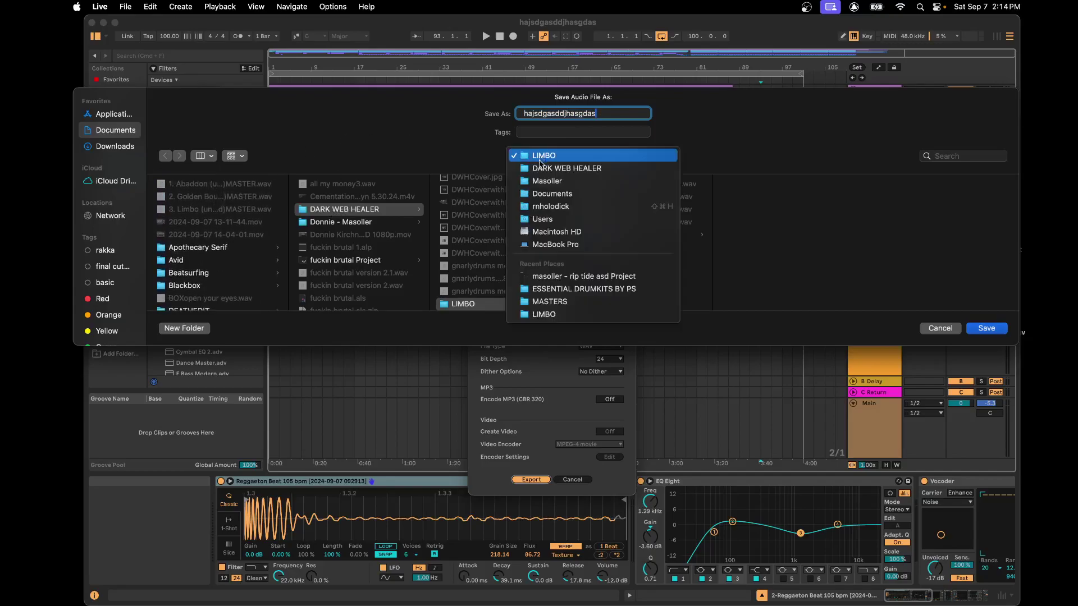
left_click(545, 232)
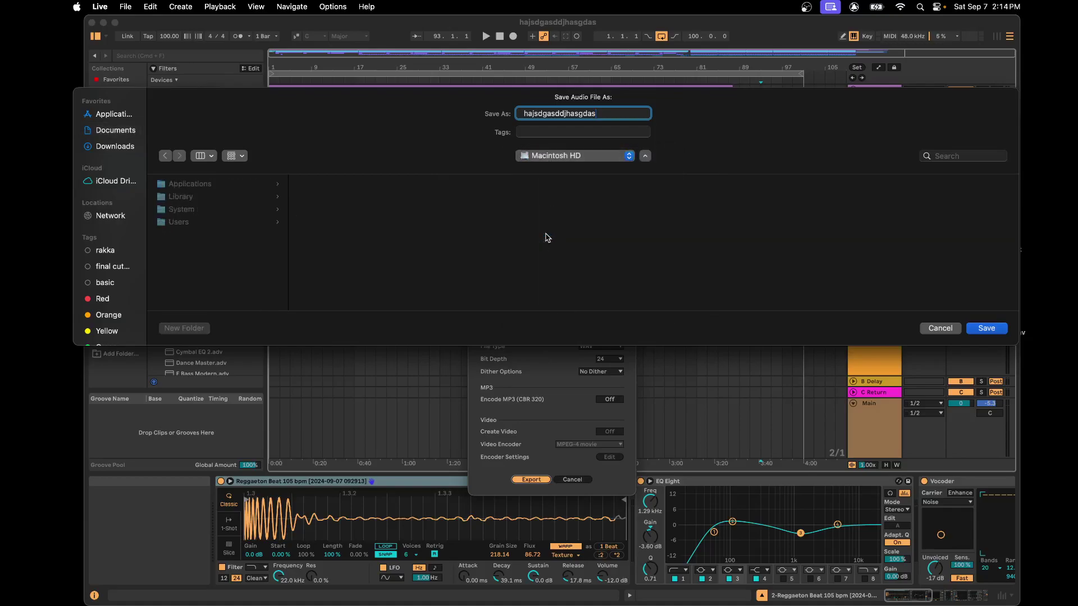
left_click(110, 146)
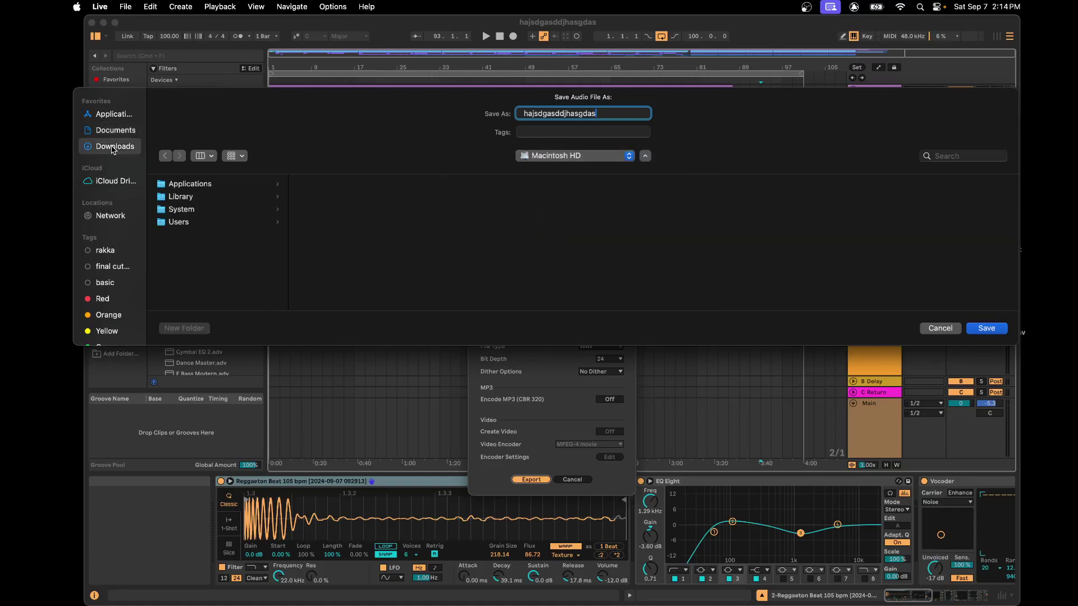
left_click(115, 131)
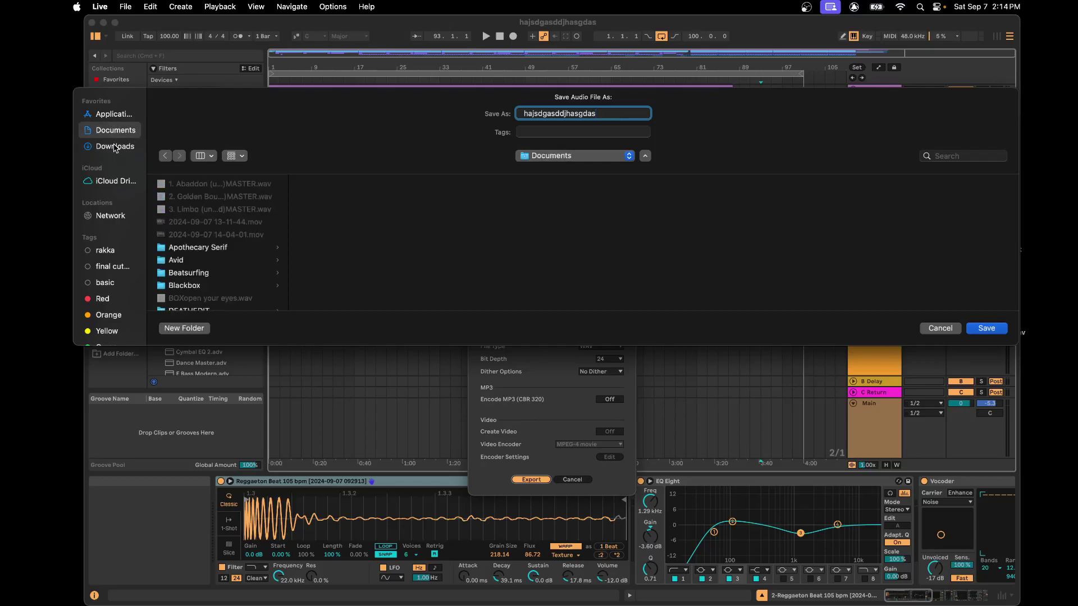
left_click(997, 335)
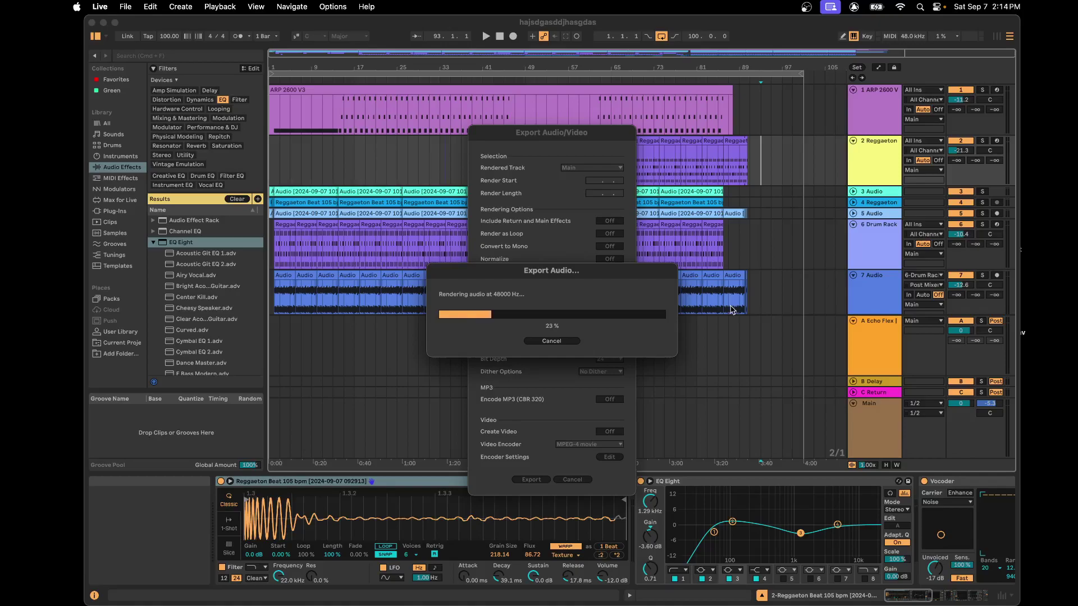
mouse_move(585, 603)
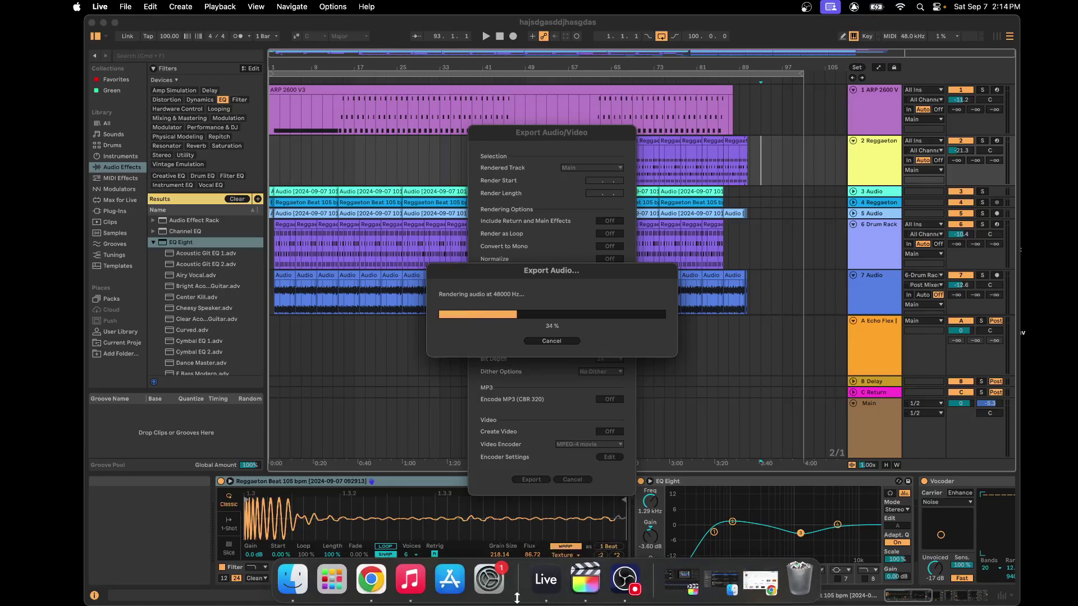
left_click(622, 581)
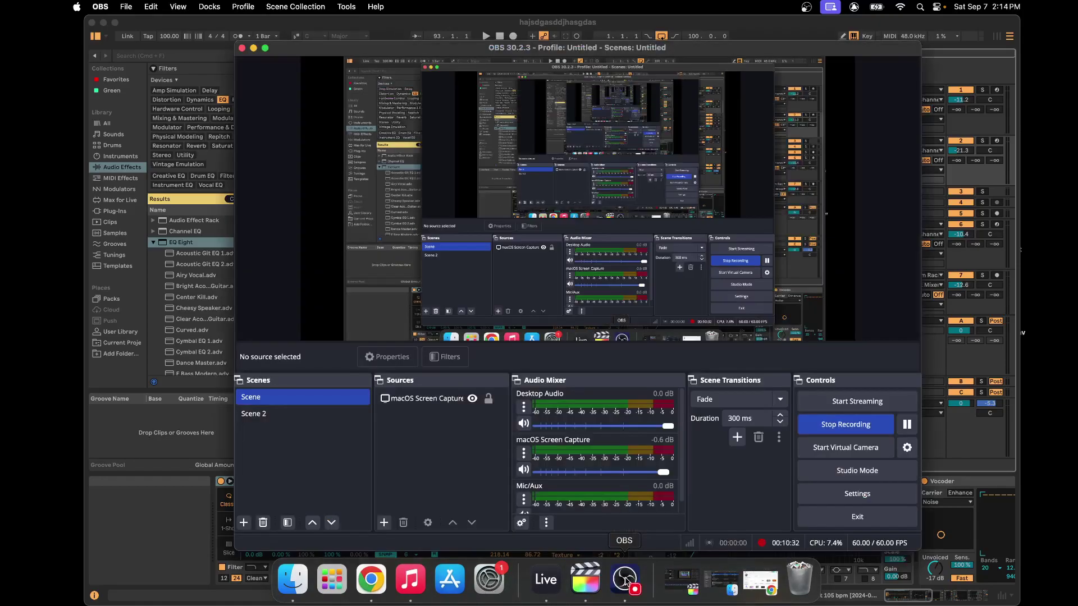